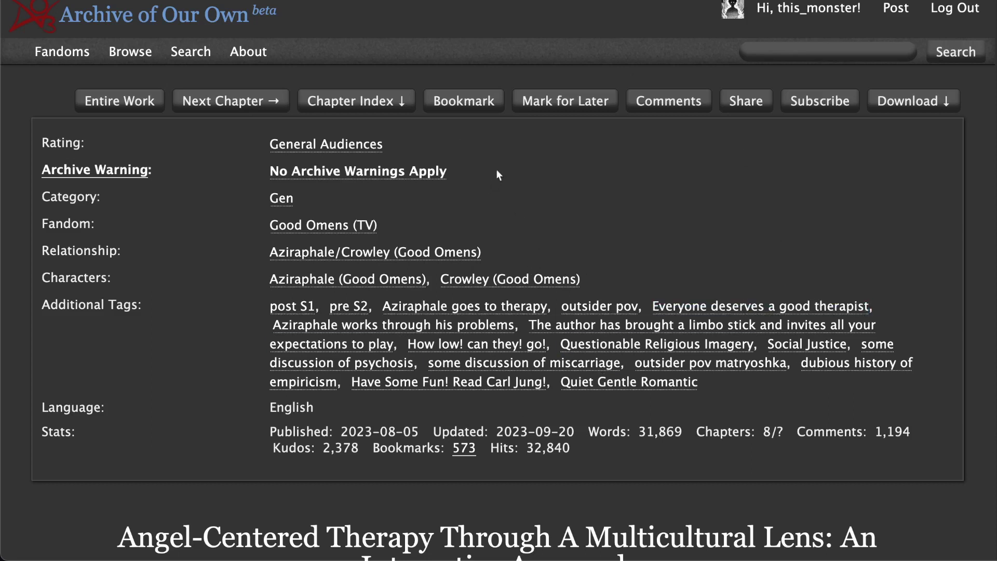
- Start a bookmark for this work and enter "Author, title." as its notes
left_click(467, 107)
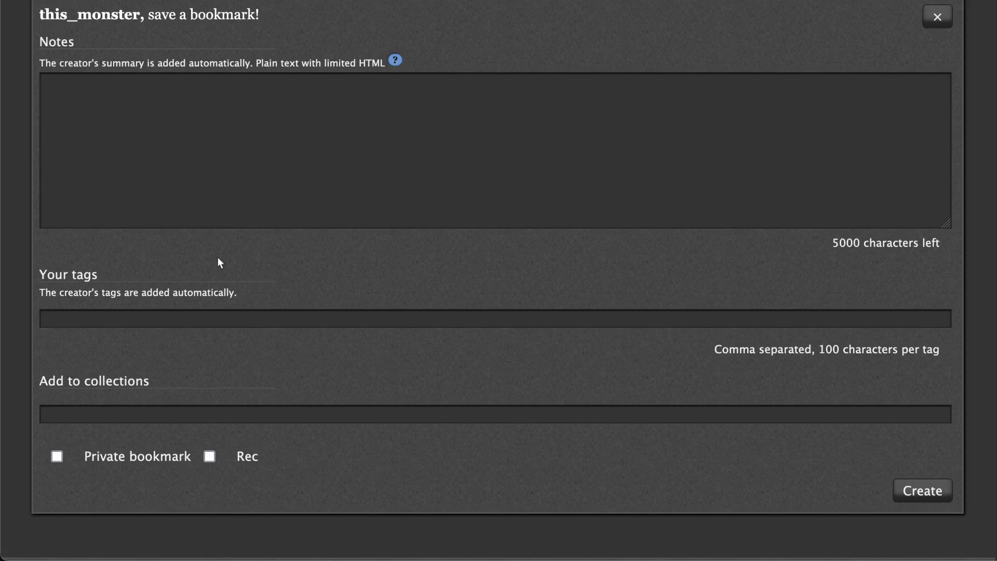
scroll(217, 257, "up", 1)
left_click(134, 144)
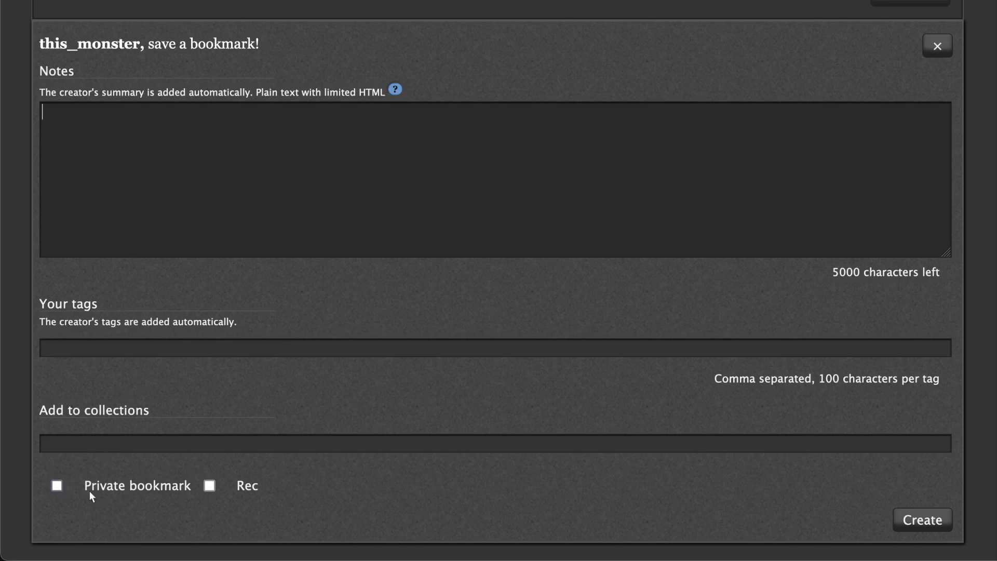
left_click(136, 490)
left_click(136, 490)
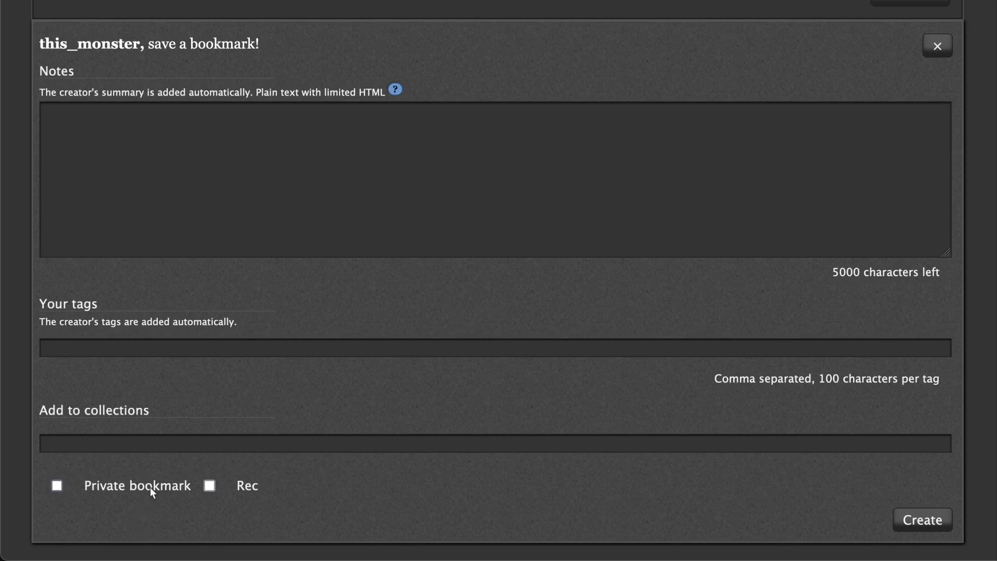
scroll(336, 211, "down", 1)
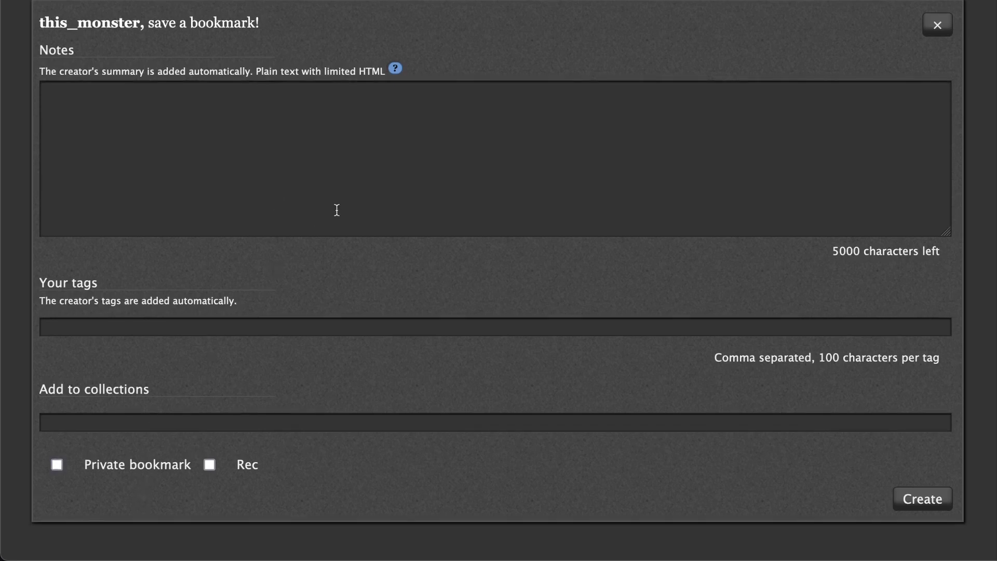
scroll(336, 210, "down", 1)
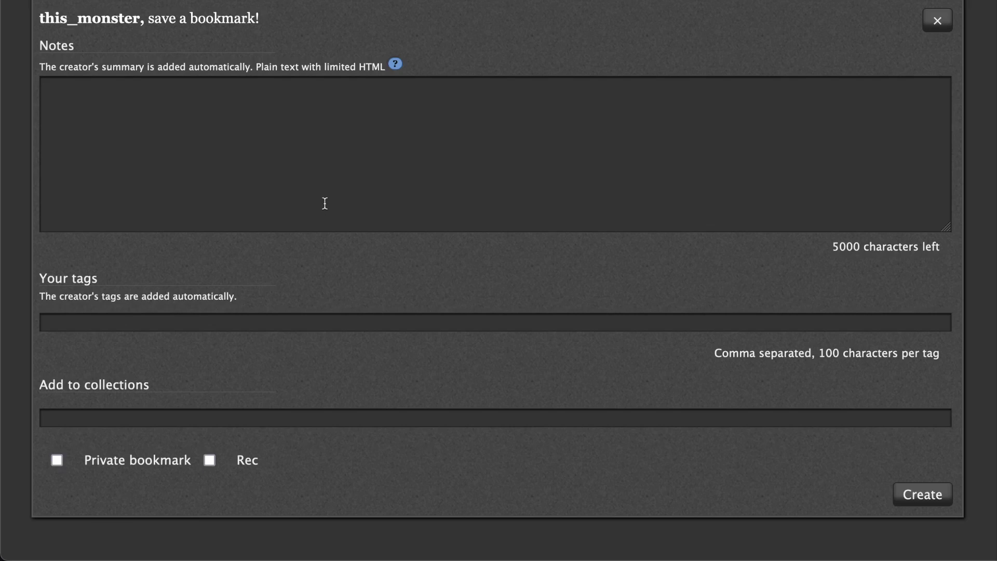
left_click(324, 194)
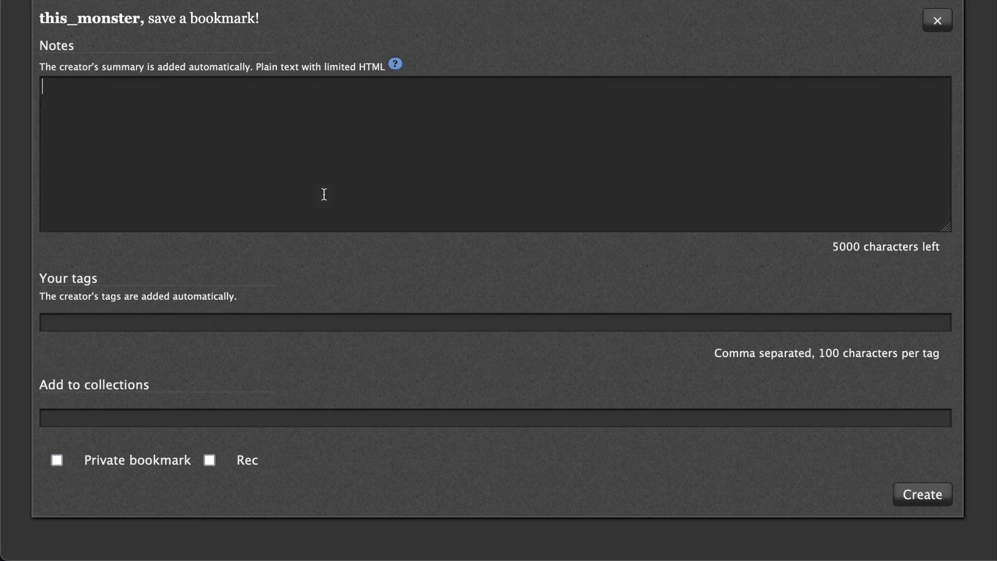
type("Author, title.")
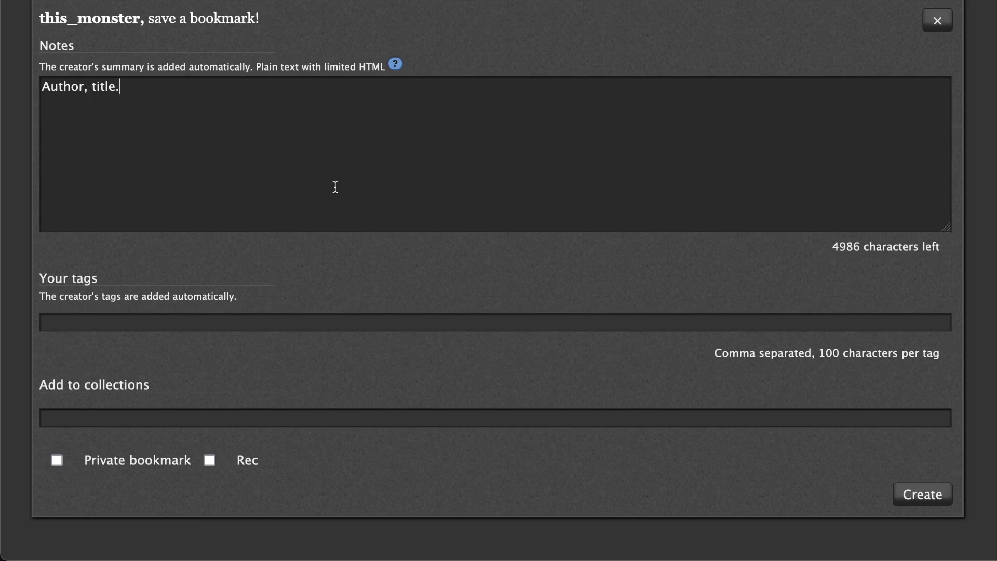
- Add the tags "enemies to lovers", "favourites", "10k+" and "20k+" to the bookmark
left_click(221, 325)
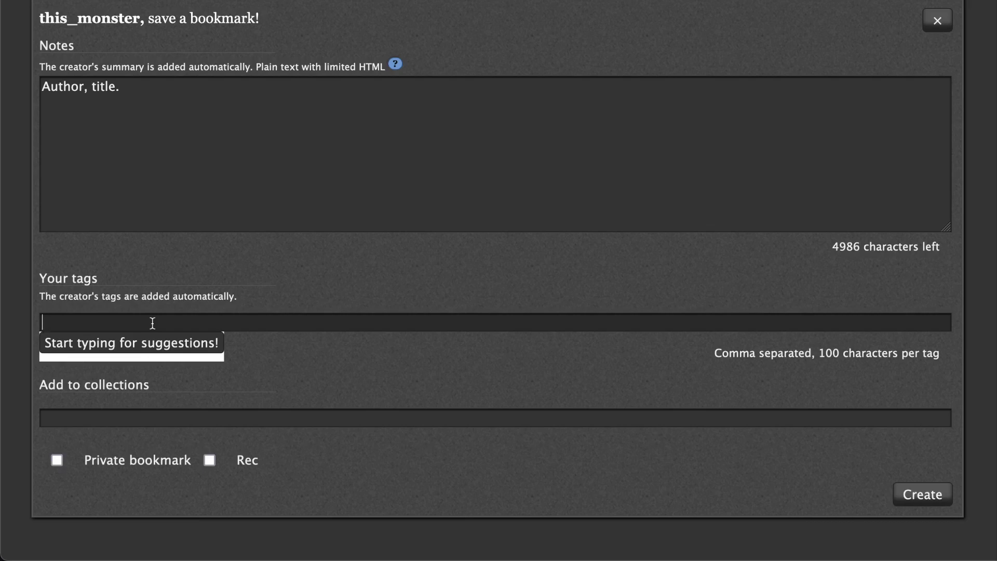
type("enemies to l")
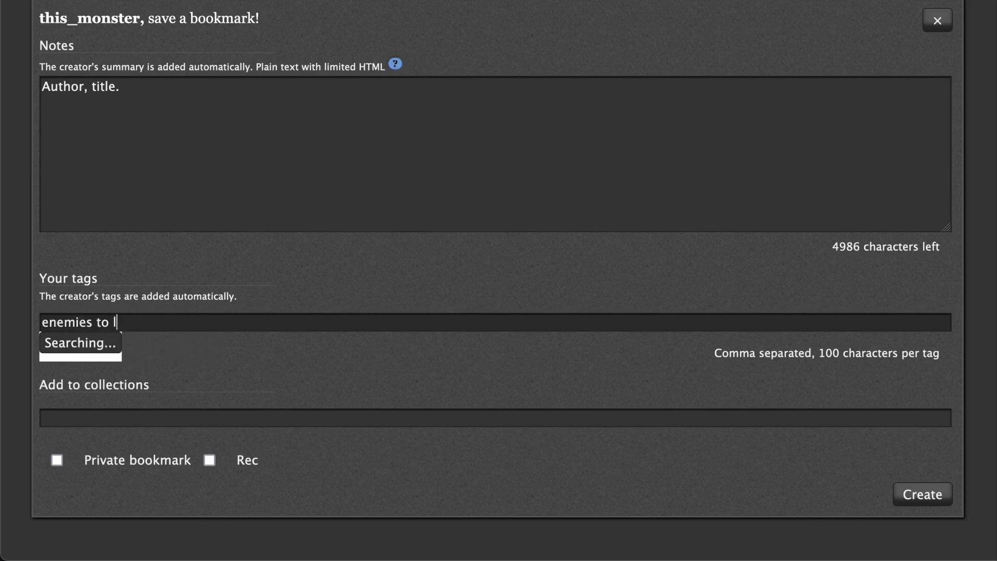
type("overs,")
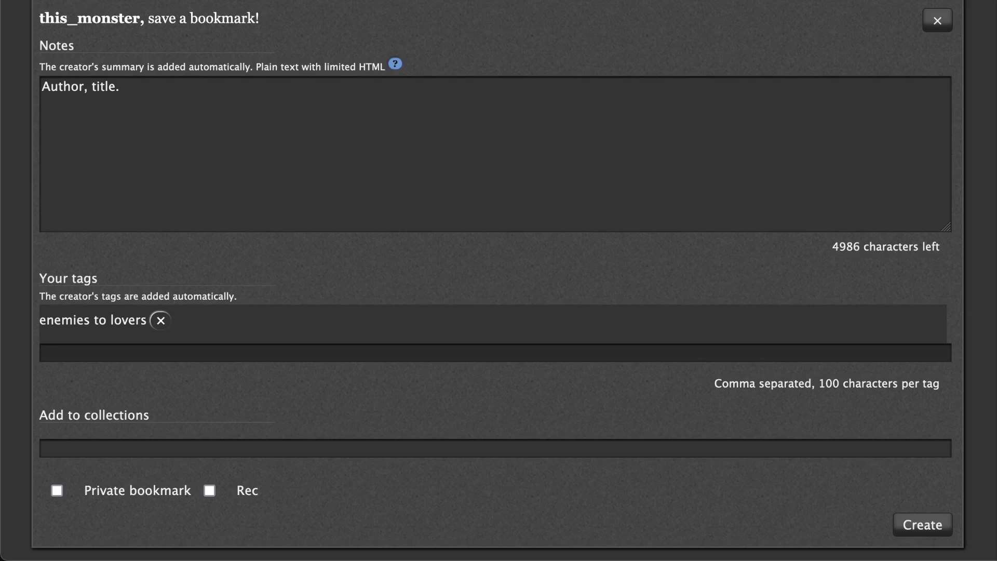
type("favourites,")
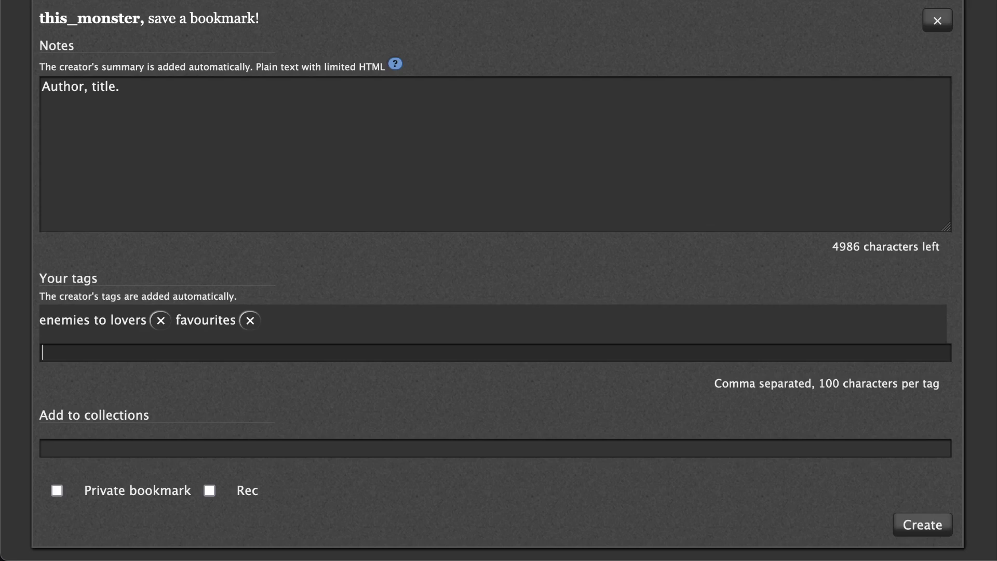
type("10k+,20k+,")
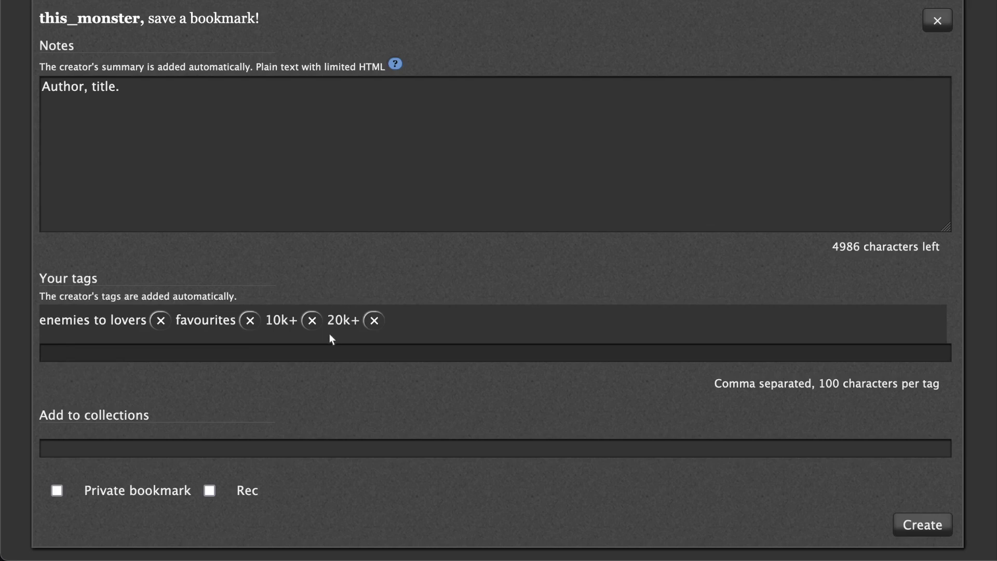
left_click(271, 355)
left_click(267, 402)
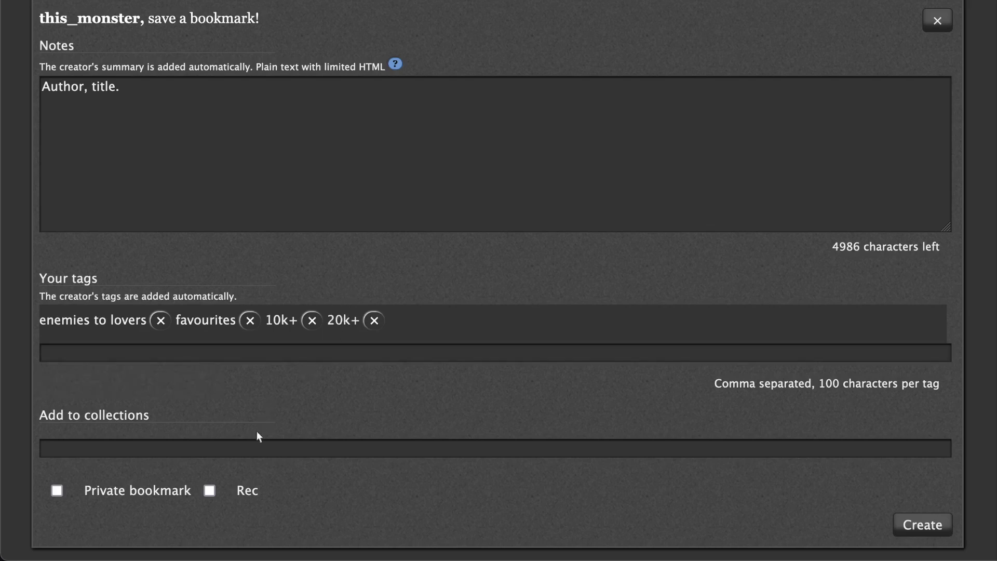
- Mark the bookmark as a Rec without adding a collection, create it and review the saved entry
left_click(102, 452)
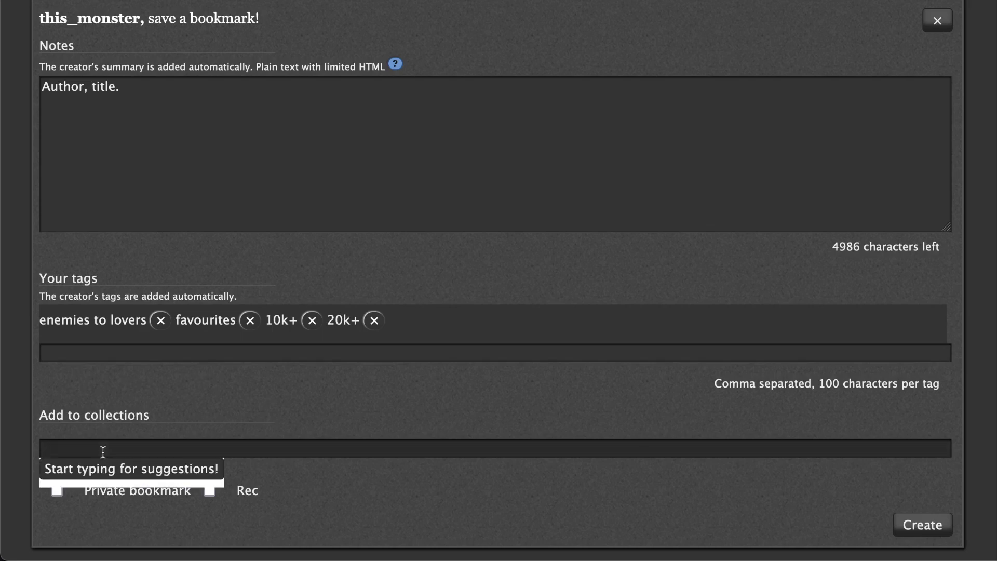
left_click(179, 419)
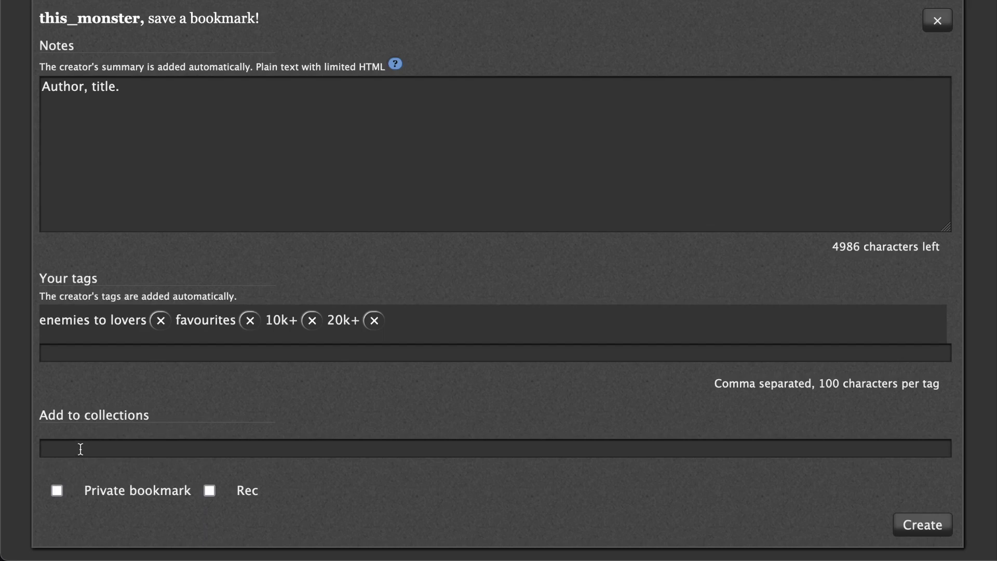
scroll(115, 442, "down", 3)
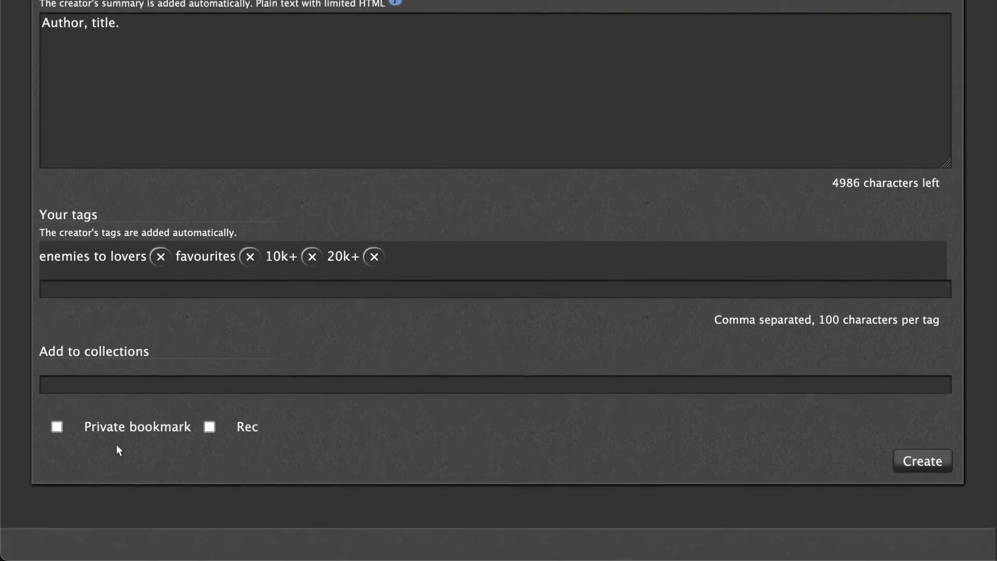
scroll(117, 444, "up", 1)
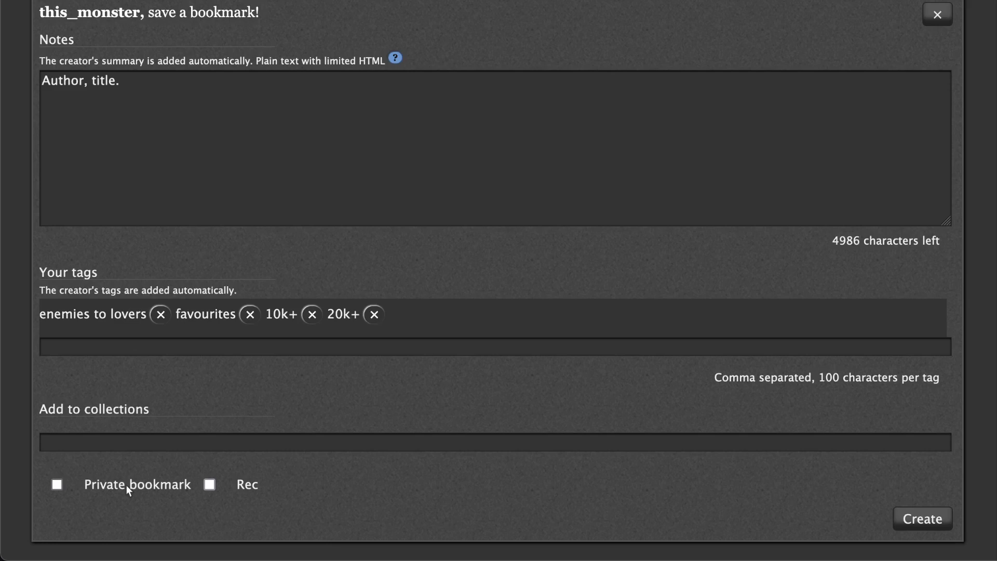
left_click(245, 488)
left_click(929, 521)
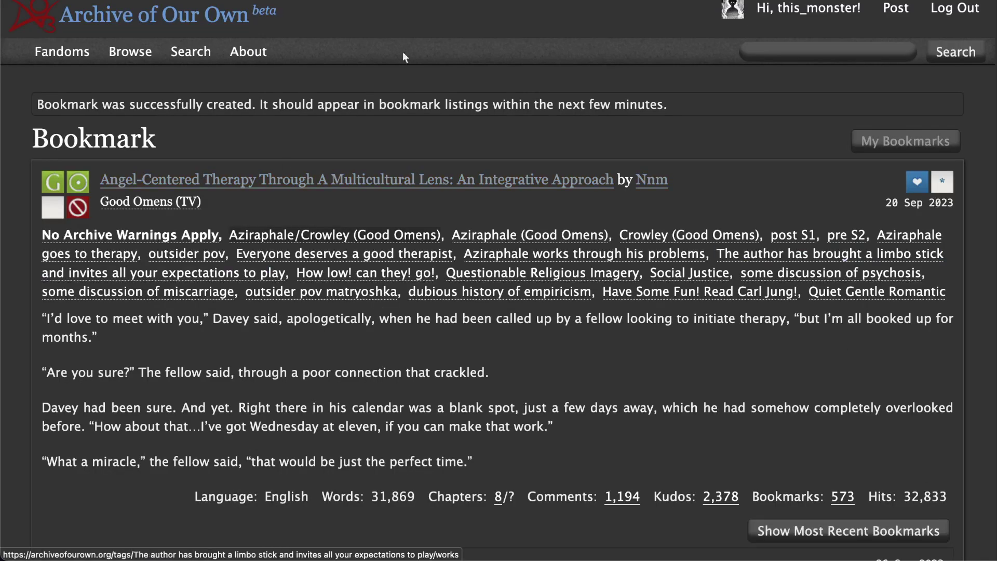
scroll(498, 235, "down", 1)
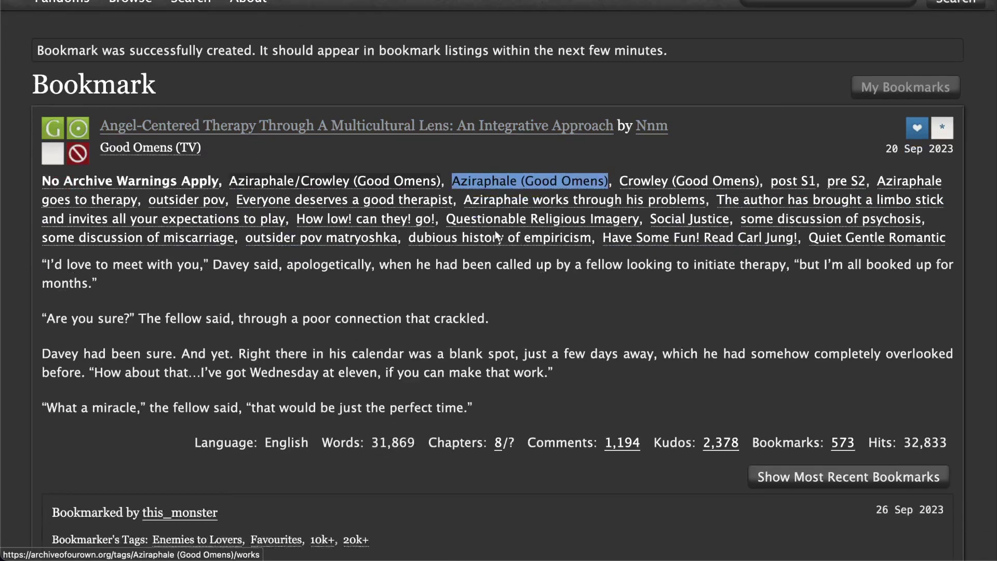
scroll(495, 235, "down", 4)
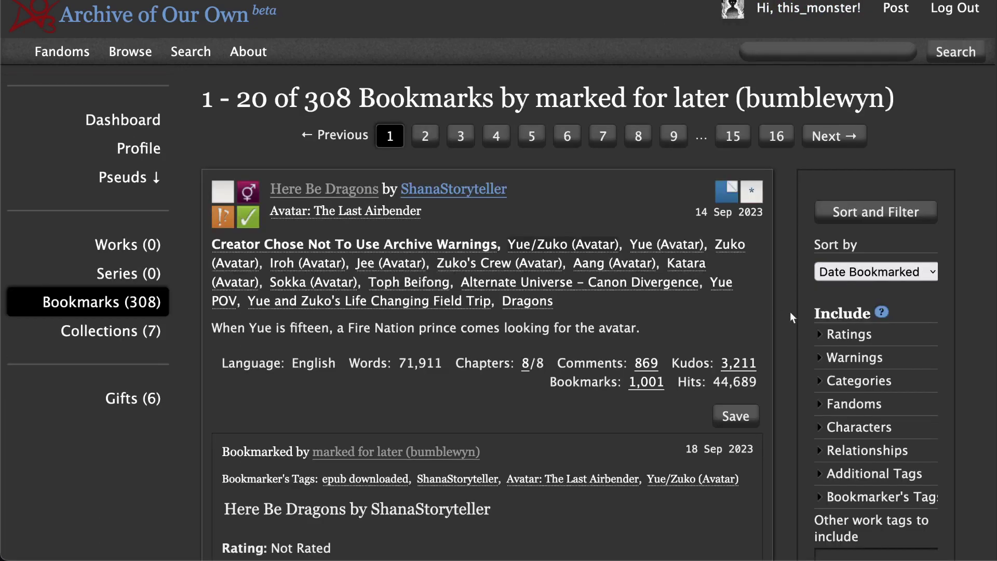
- Go from the "marked for later" pseud's bookmarks to the account's profile and open its full bookmarks list
scroll(789, 311, "down", 10)
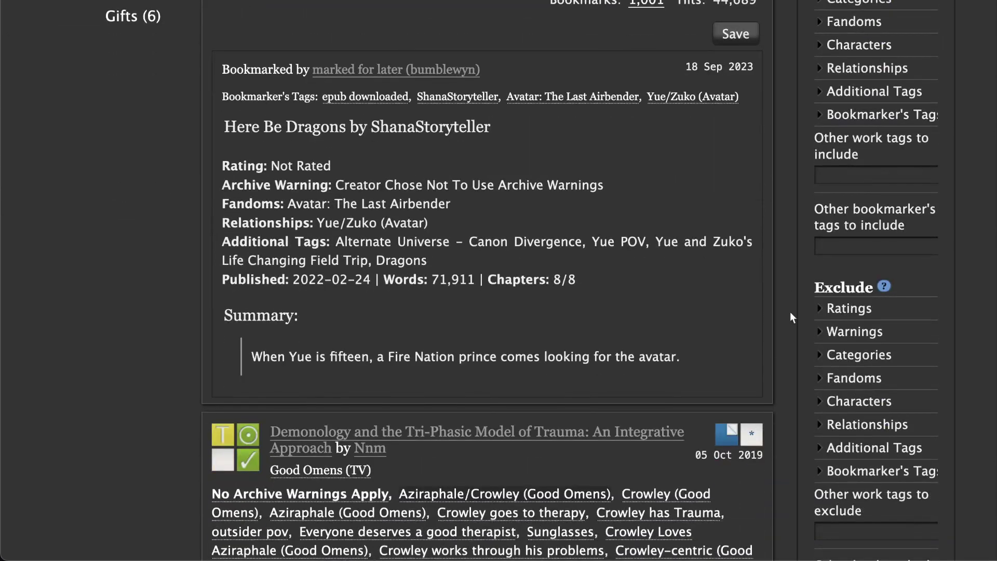
scroll(789, 312, "up", 10)
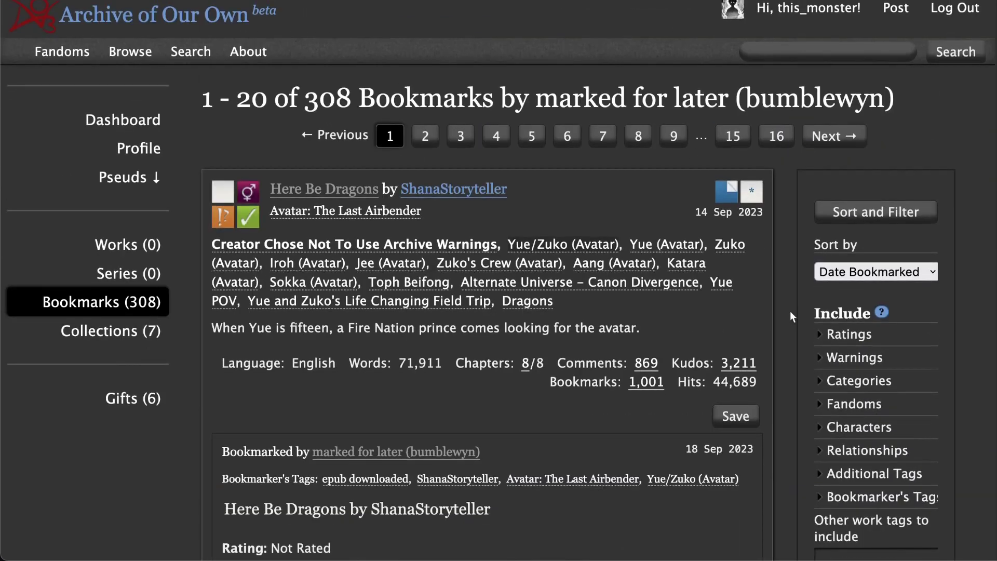
left_click(155, 149)
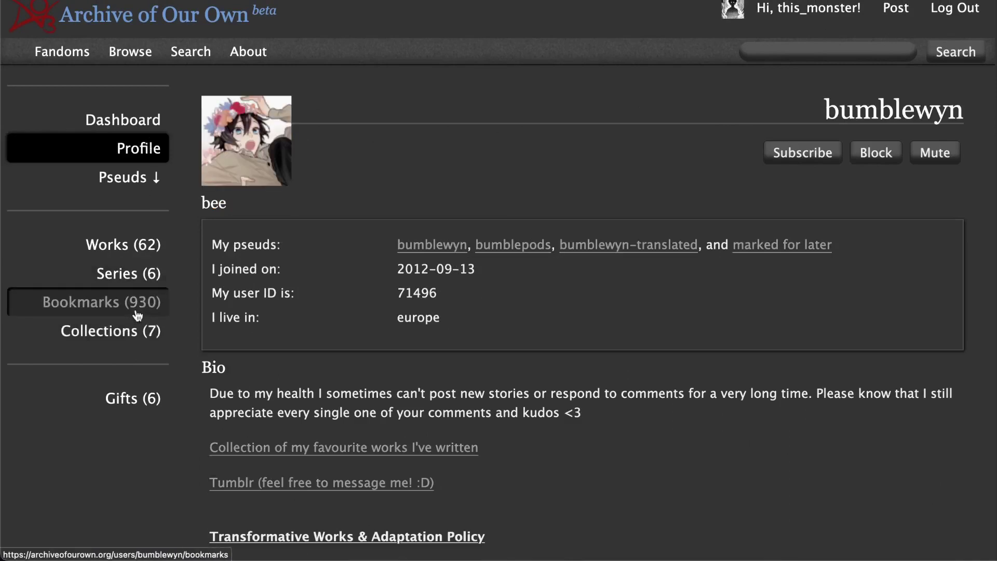
left_click(137, 303)
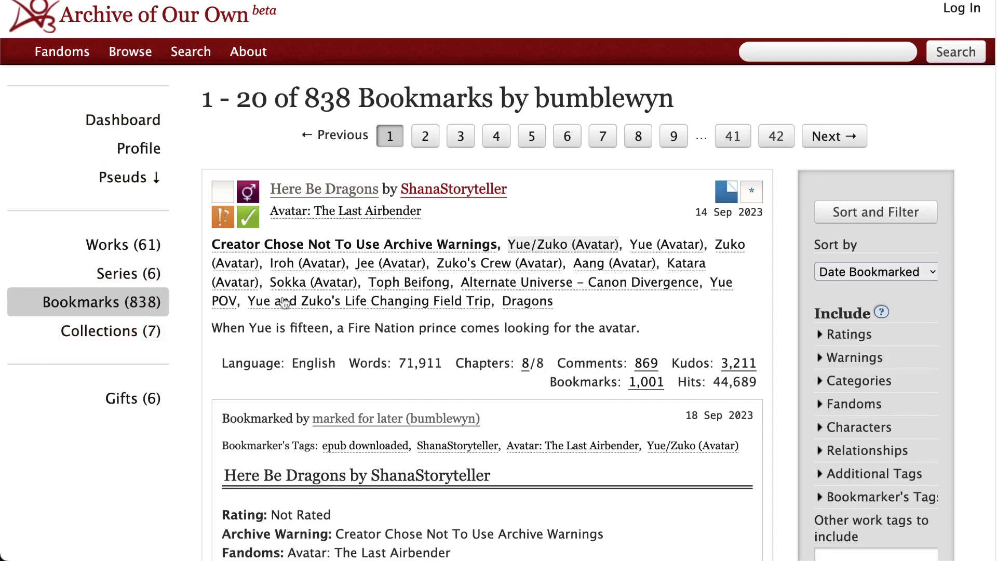
- Examine the Here Be Dragons bookmark's details and the sorting options available for the bookmarks list
scroll(638, 315, "down", 5)
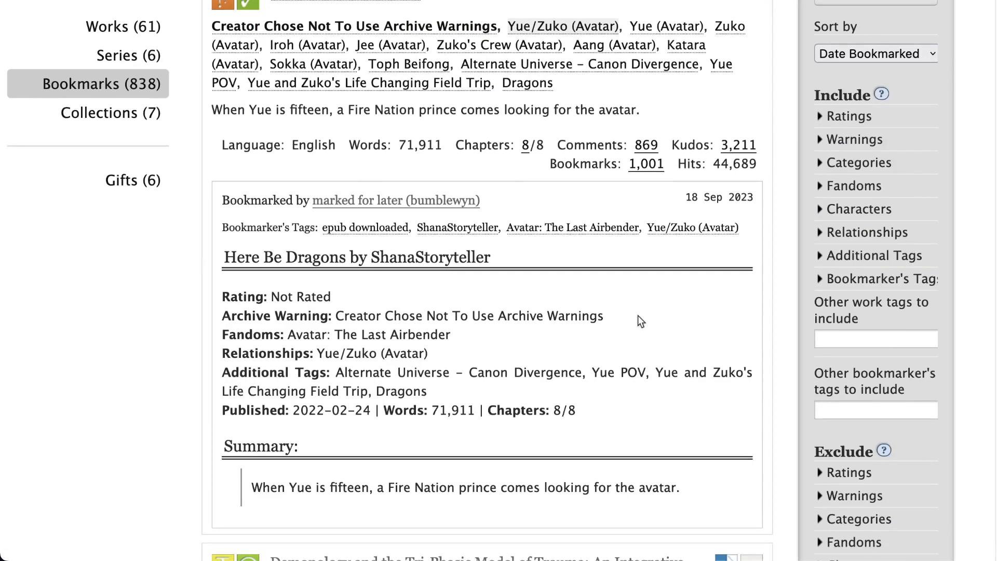
scroll(638, 316, "up", 2)
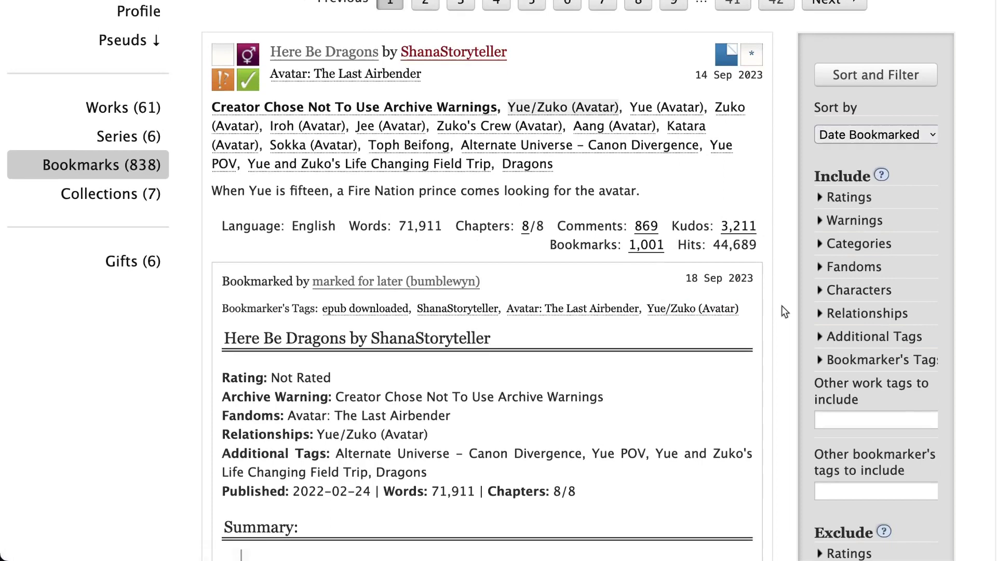
scroll(781, 308, "down", 1)
scroll(781, 307, "down", 1)
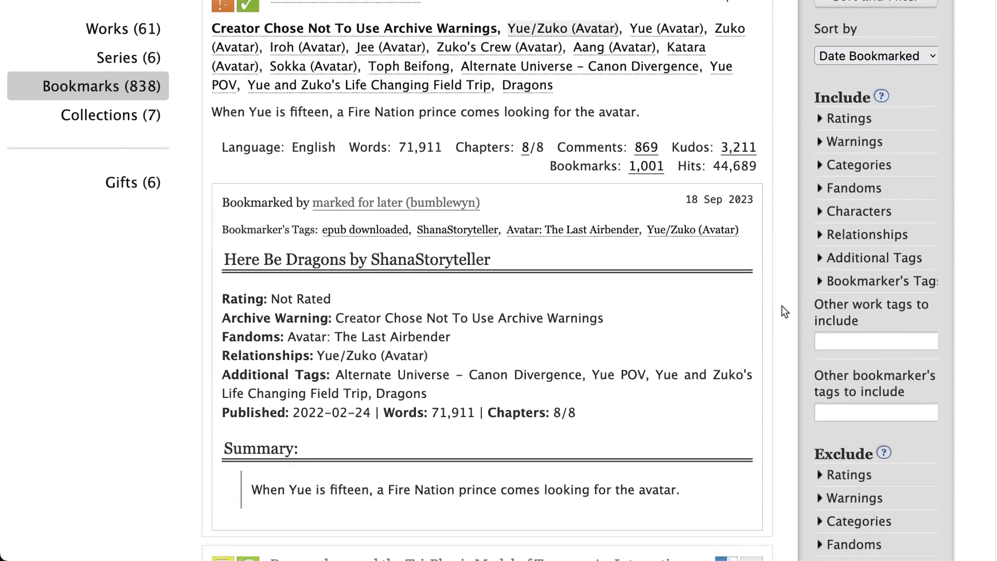
scroll(781, 305, "up", 3)
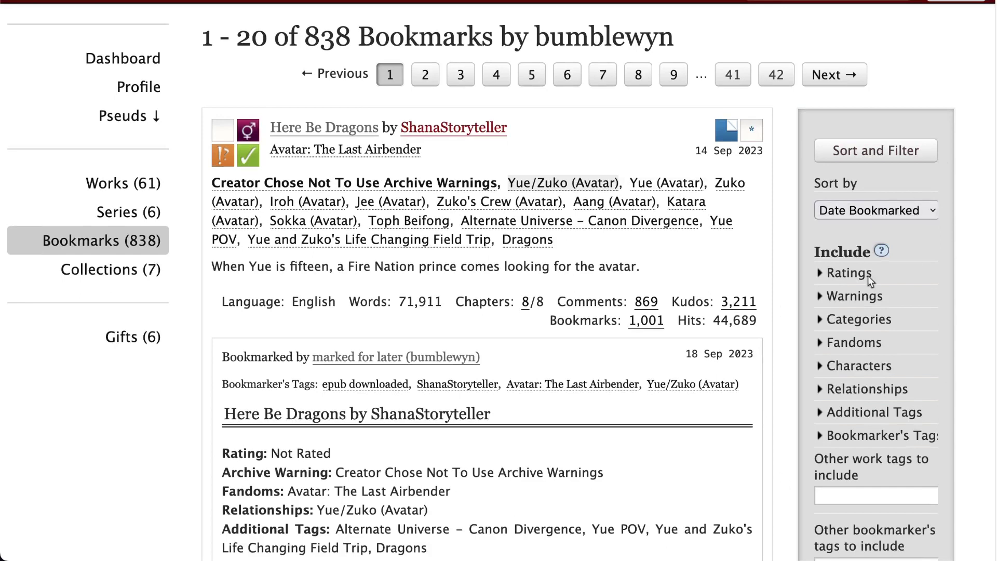
scroll(867, 276, "down", 3)
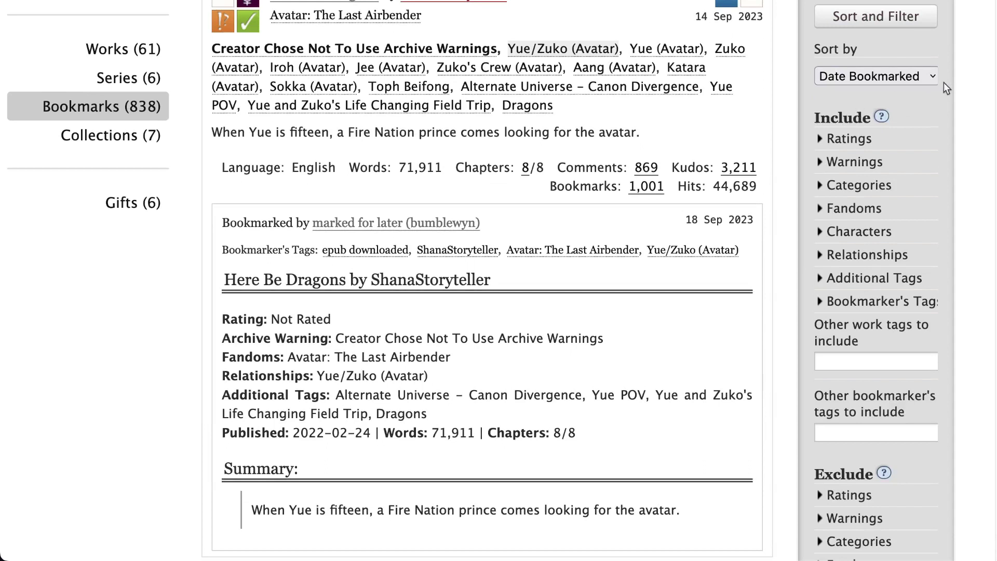
scroll(943, 82, "up", 1)
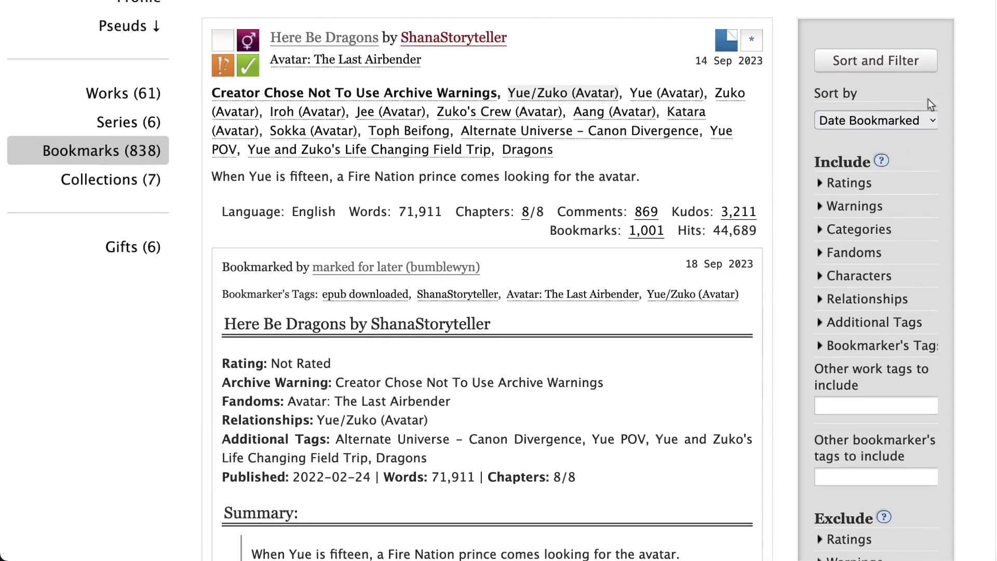
left_click(846, 121)
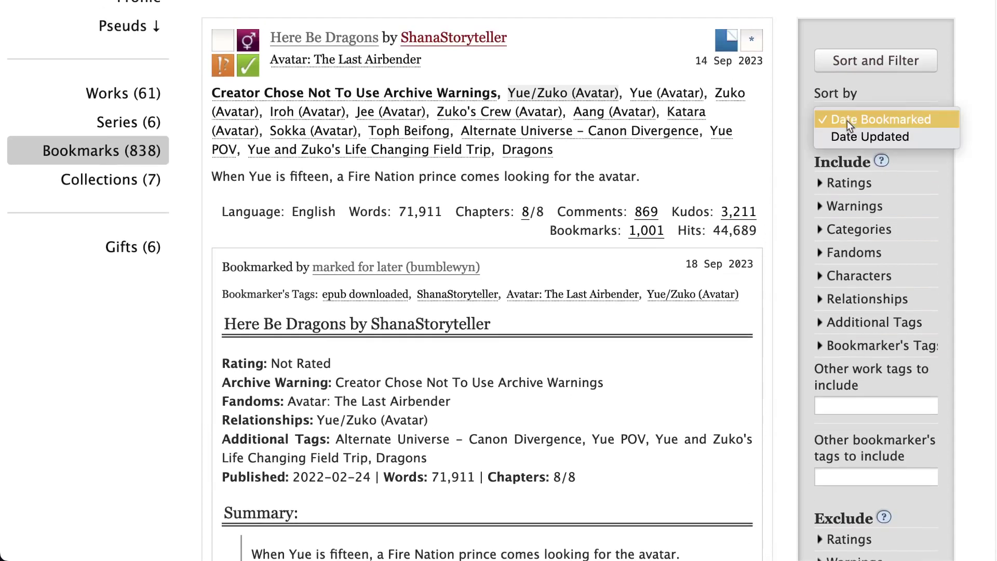
left_click(967, 183)
- Look over the Include and Exclude filters and expand the Bookmarker's Tags under Include
scroll(967, 182, "down", 3)
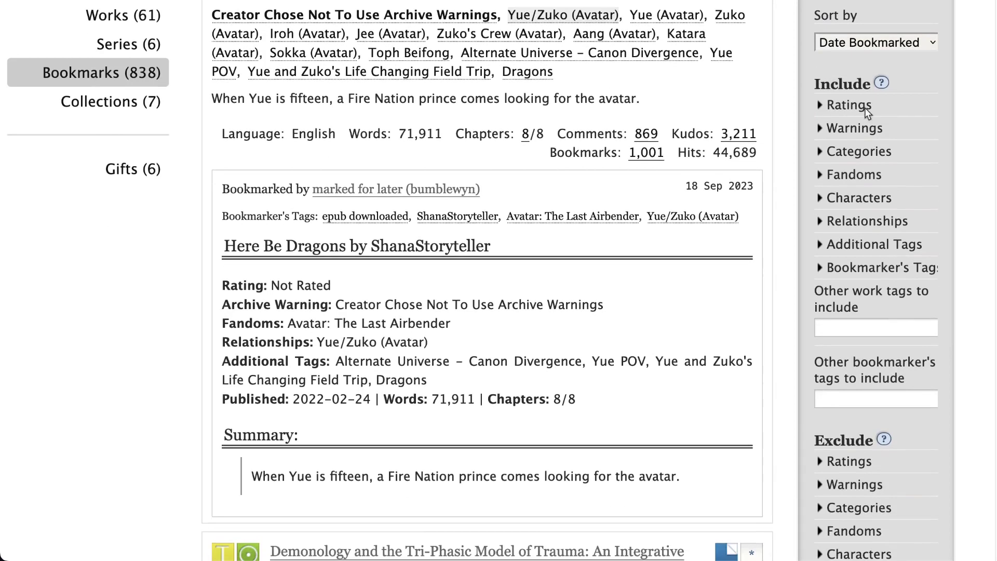
scroll(827, 67, "down", 6)
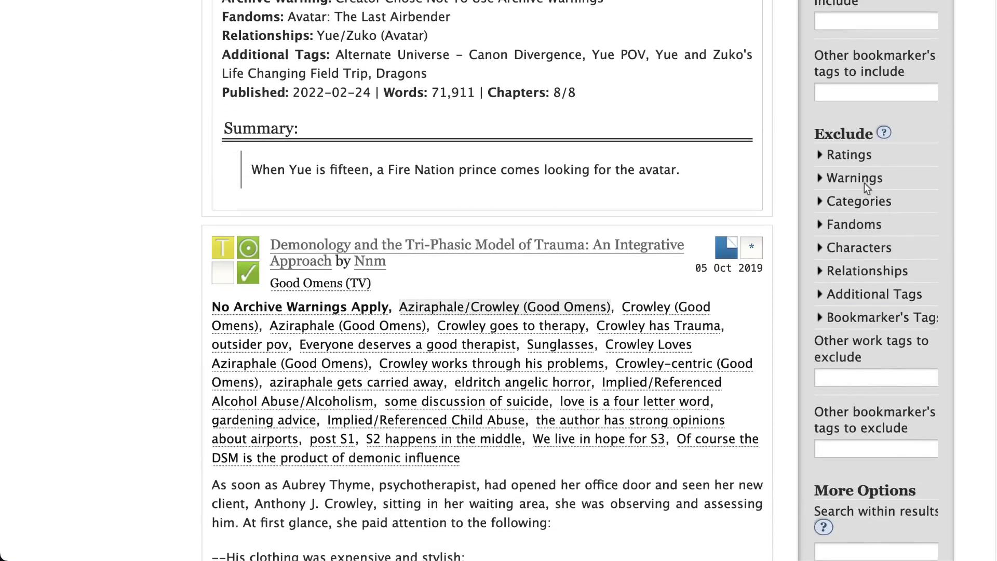
scroll(851, 181, "up", 4)
scroll(851, 182, "up", 1)
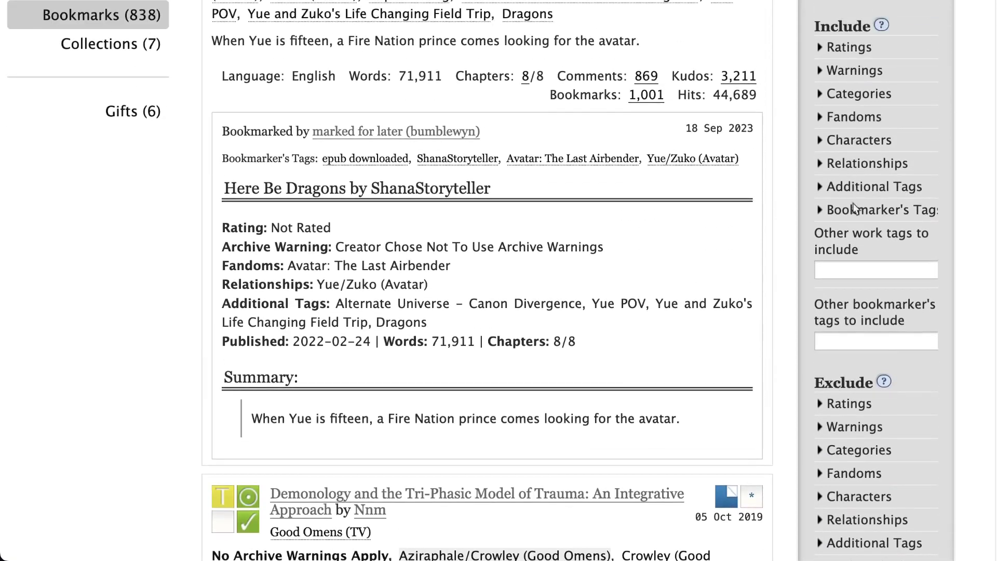
left_click(889, 210)
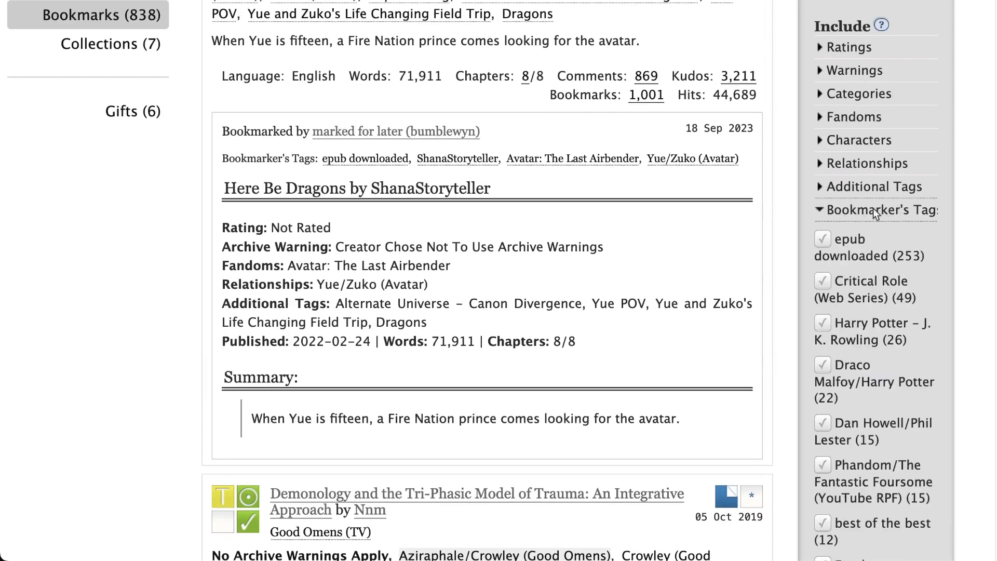
- Look over the Additional Tags filter options under Include and compare them with the Bookmarker's Tags filter
scroll(873, 208, "down", 1)
left_click(884, 149)
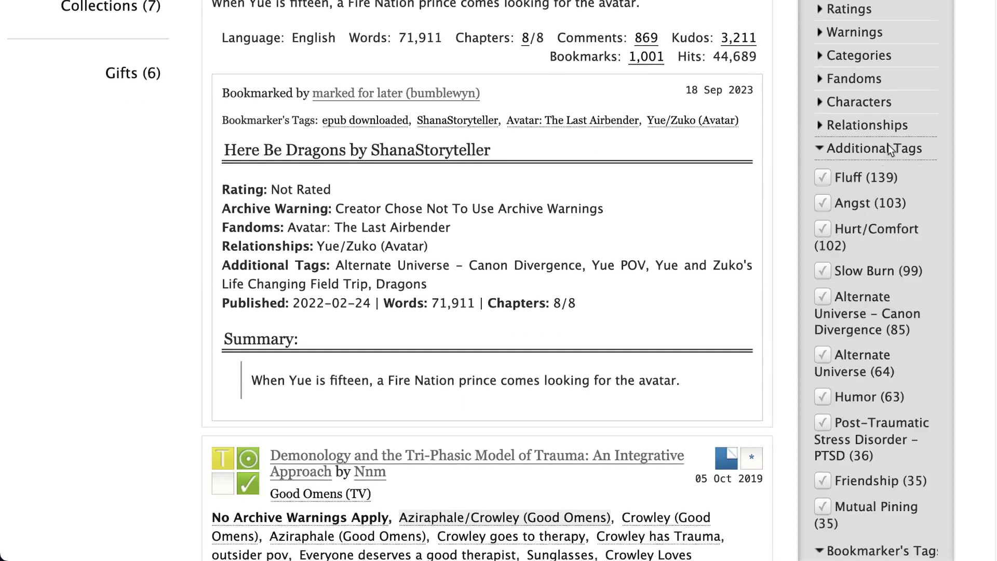
scroll(862, 323, "up", 5)
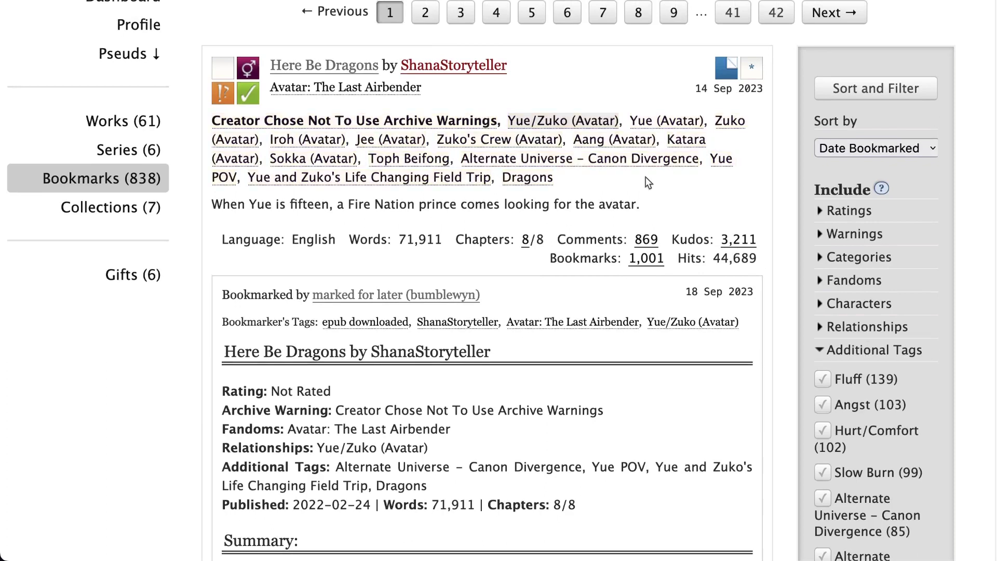
scroll(646, 177, "down", 6)
left_click(865, 124)
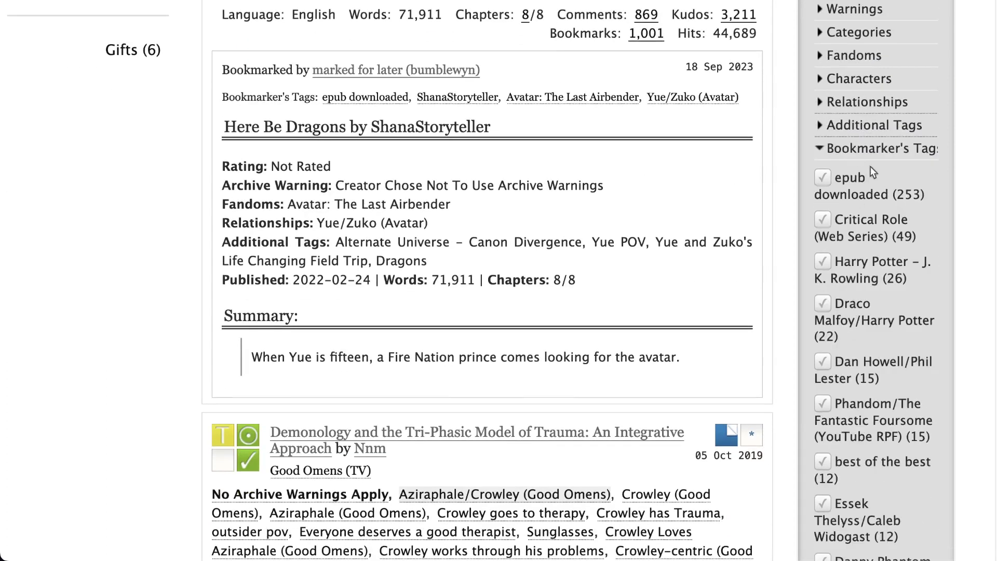
- Examine the bookmarker's tags and the notes saved with the Here Be Dragons bookmark
scroll(754, 155, "up", 2)
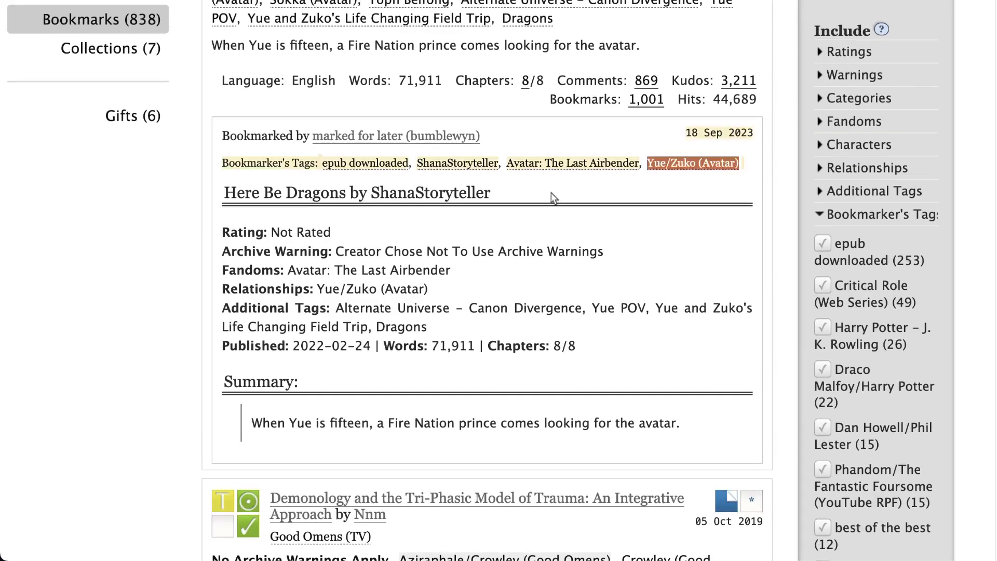
left_click_drag(216, 131, 696, 458)
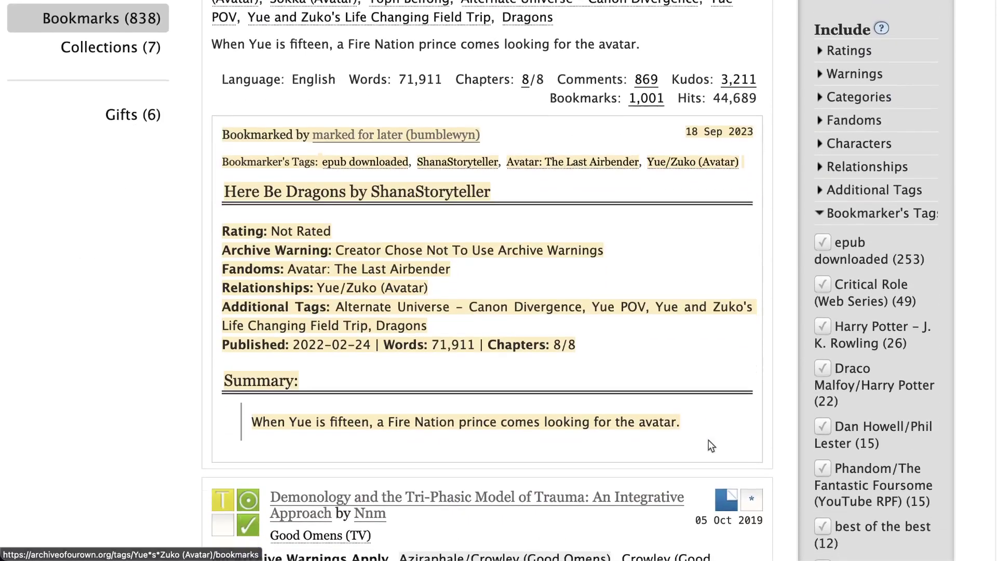
scroll(708, 440, "up", 1)
left_click(681, 382)
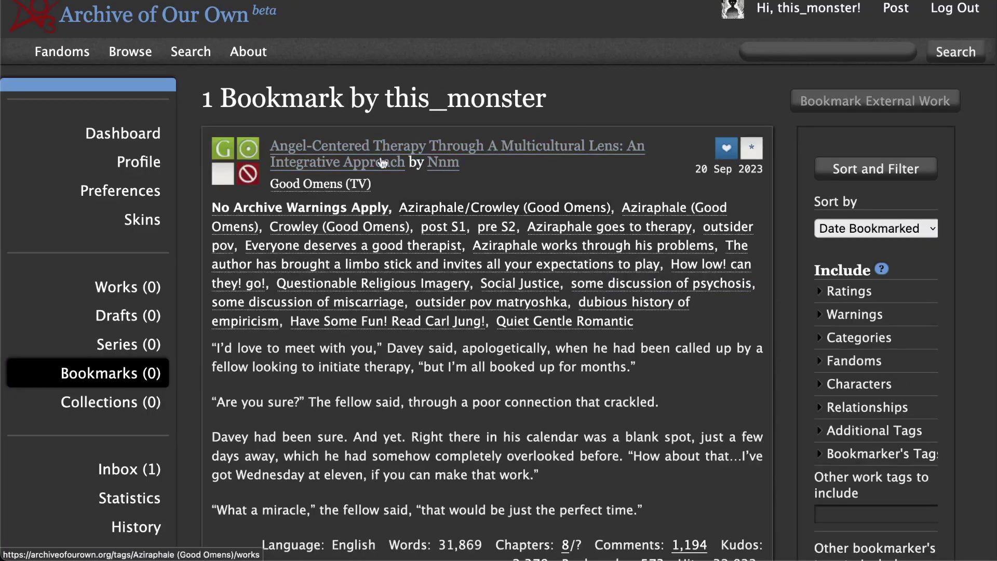
- In the account's own bookmarks, examine the Angel-Centered Therapy bookmark's details, including its bookmarker's tags and note
scroll(639, 415, "down", 3)
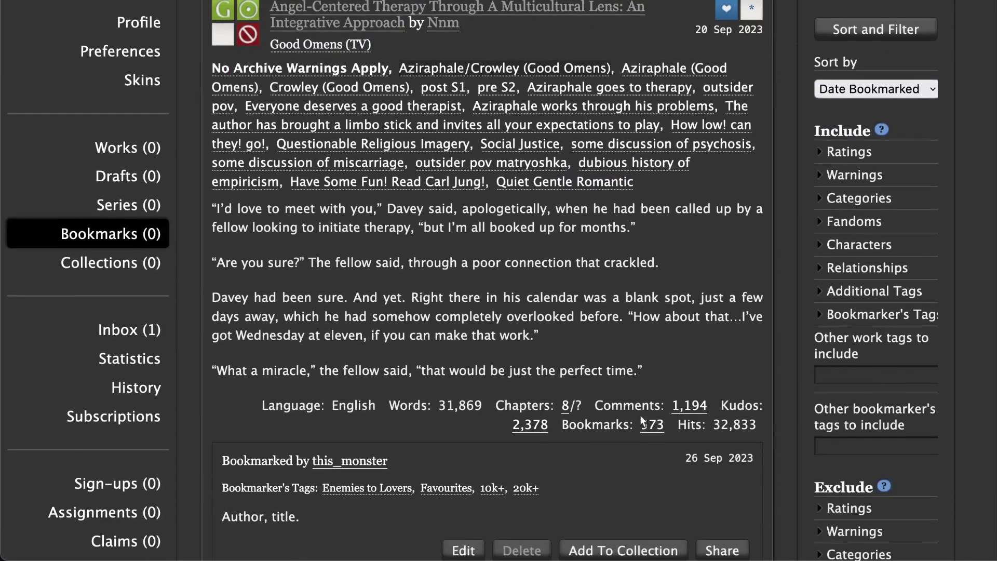
scroll(642, 420, "down", 3)
left_click_drag(221, 275, 315, 335)
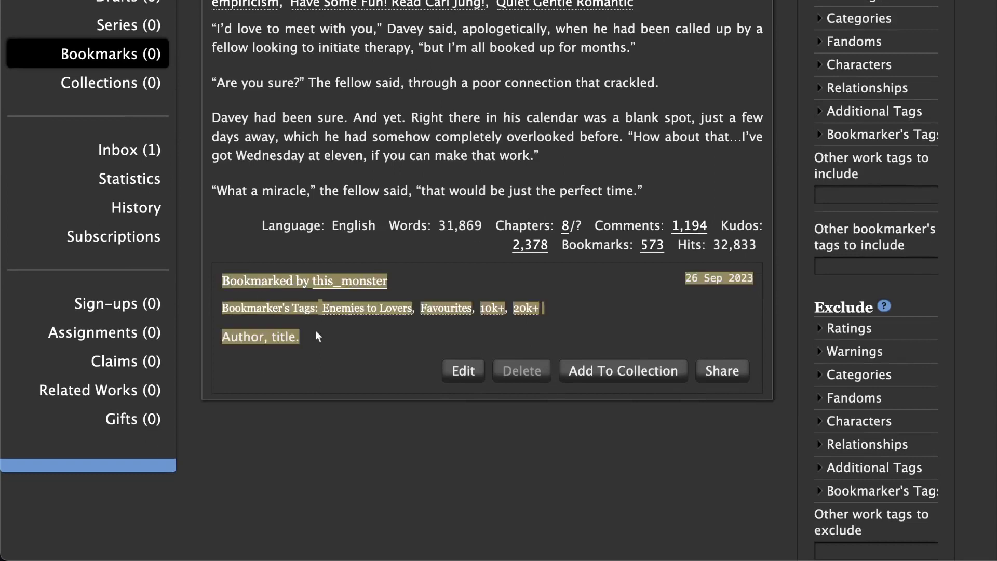
left_click(324, 347)
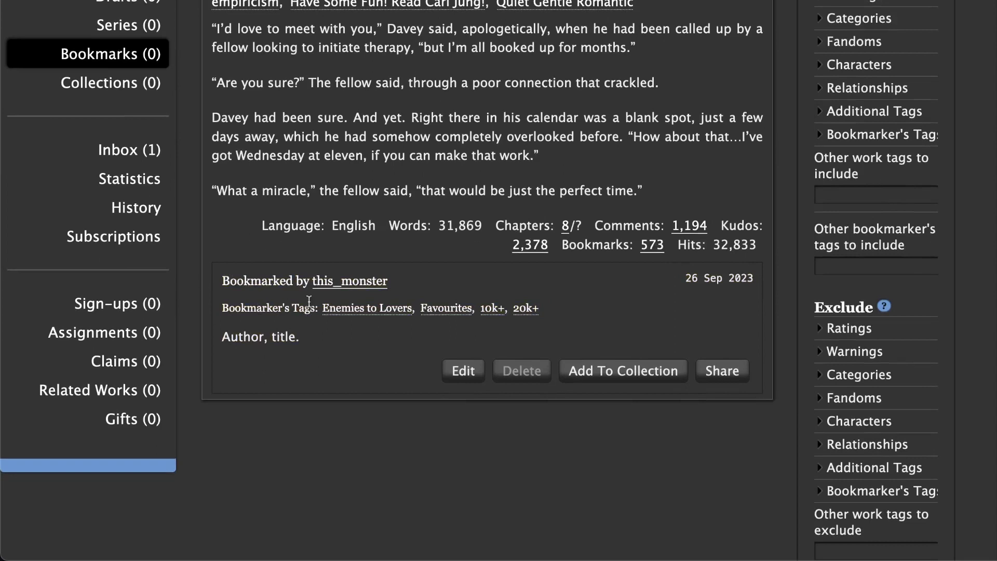
left_click_drag(309, 301, 592, 303)
left_click(593, 301)
triple_click(329, 342)
left_click(329, 341)
scroll(329, 342, "up", 1)
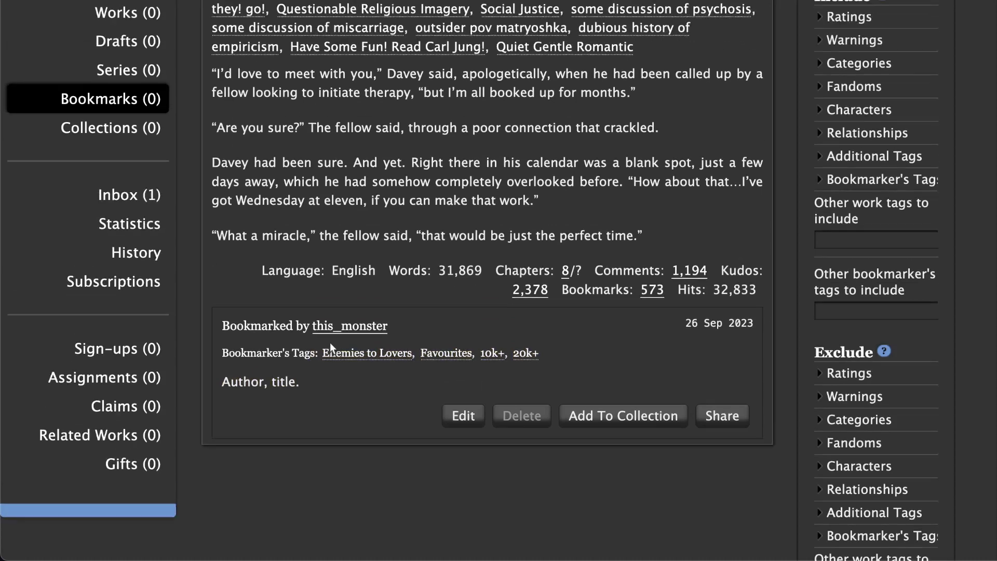
scroll(329, 342, "up", 1)
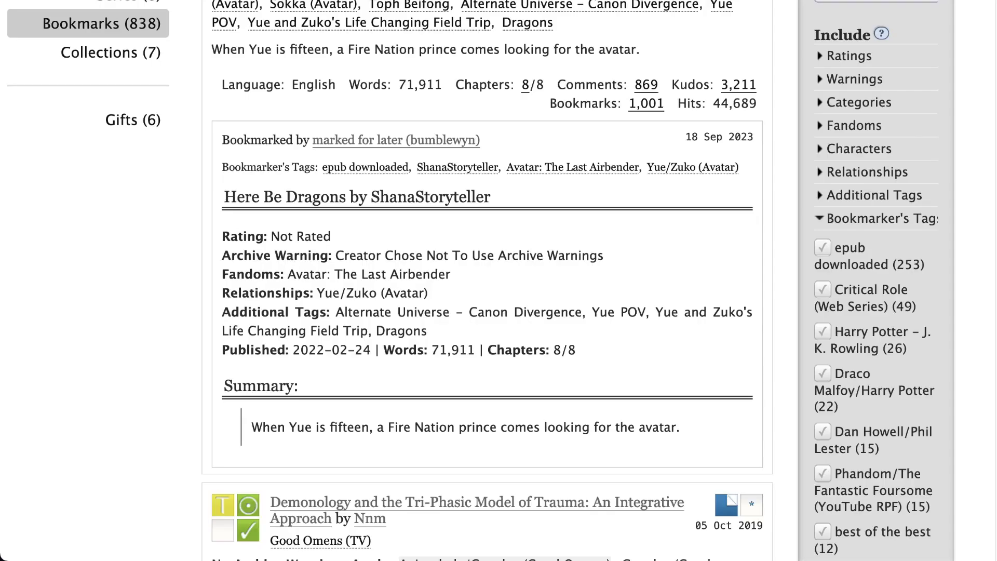
- Go back to the other account's bookmarks and read through the Bookmarker's Tags options under Include
scroll(763, 295, "up", 1)
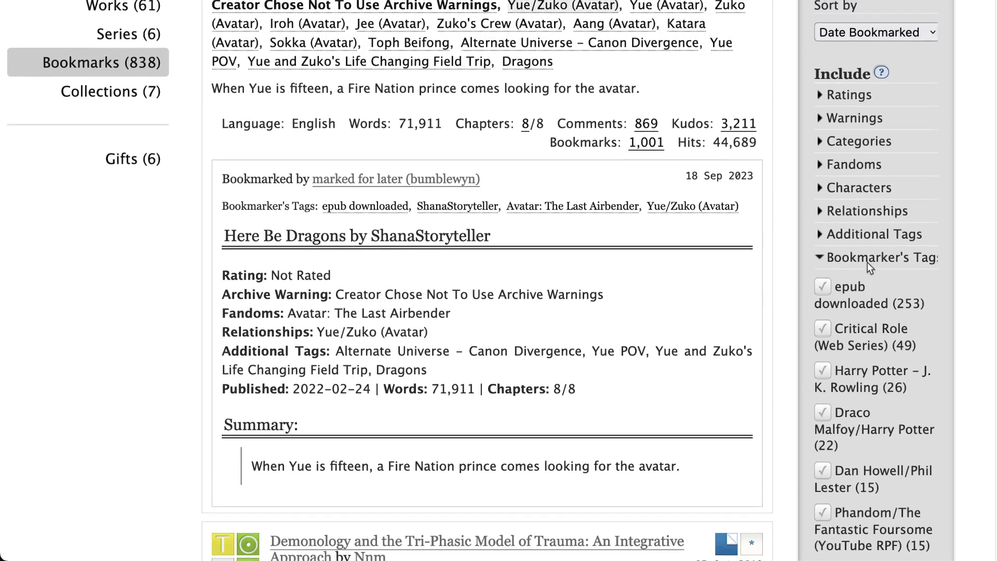
scroll(824, 261, "down", 3)
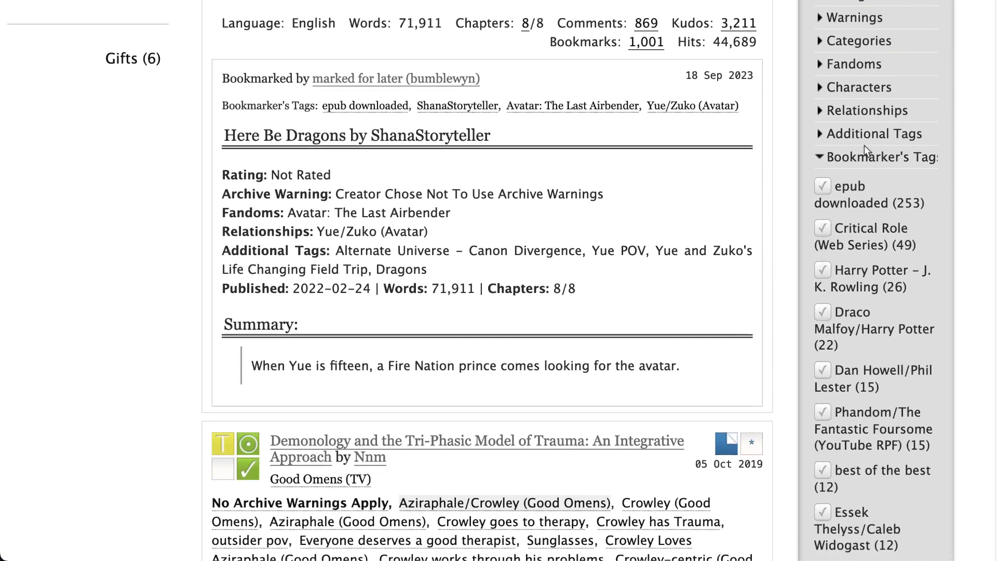
scroll(836, 187, "down", 1)
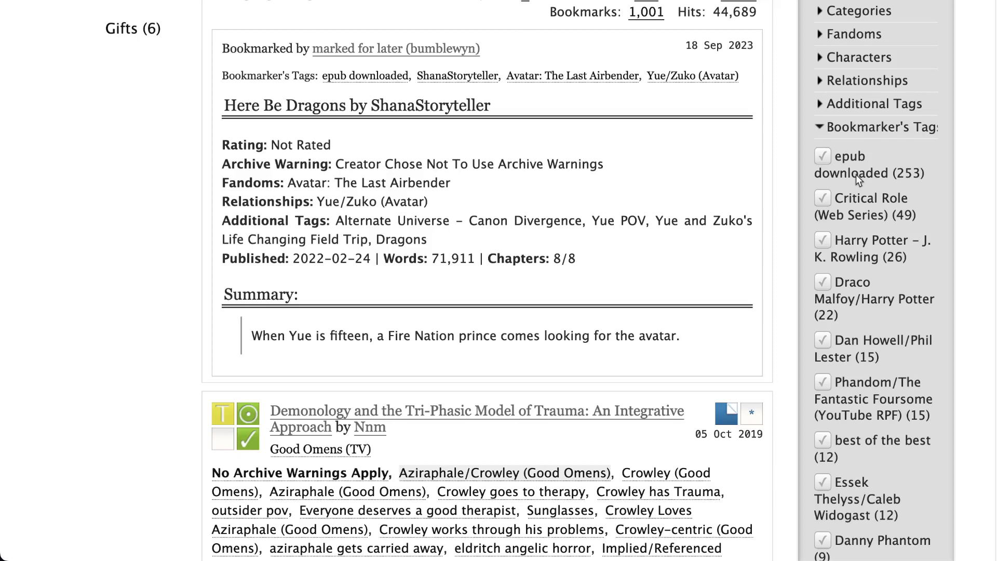
scroll(769, 248, "down", 1)
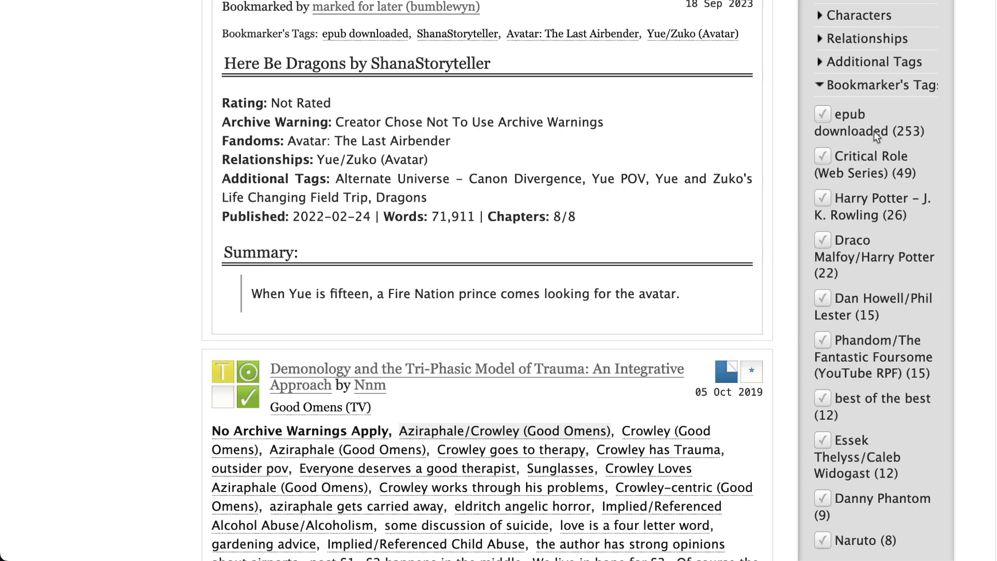
scroll(730, 172, "down", 1)
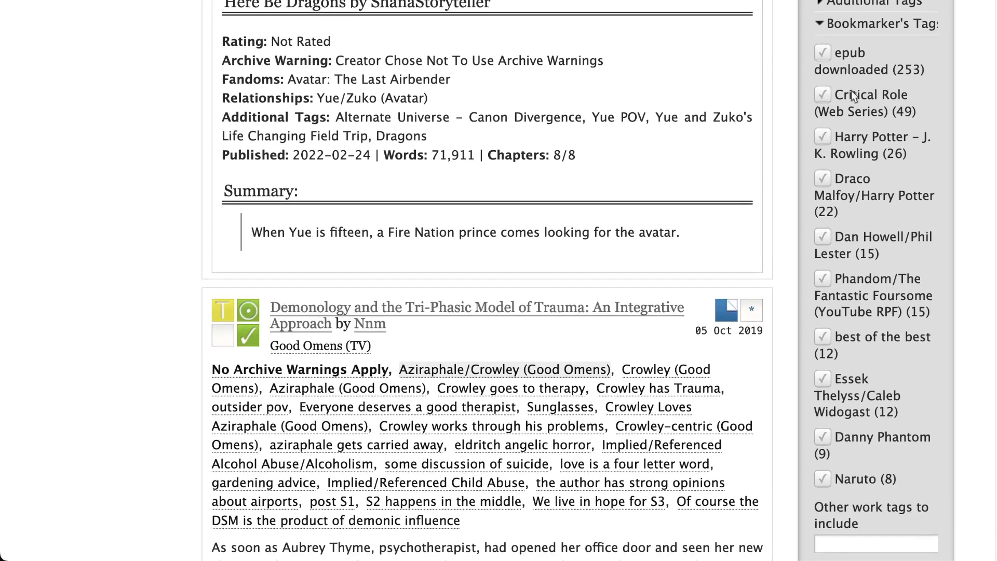
scroll(837, 100, "up", 2)
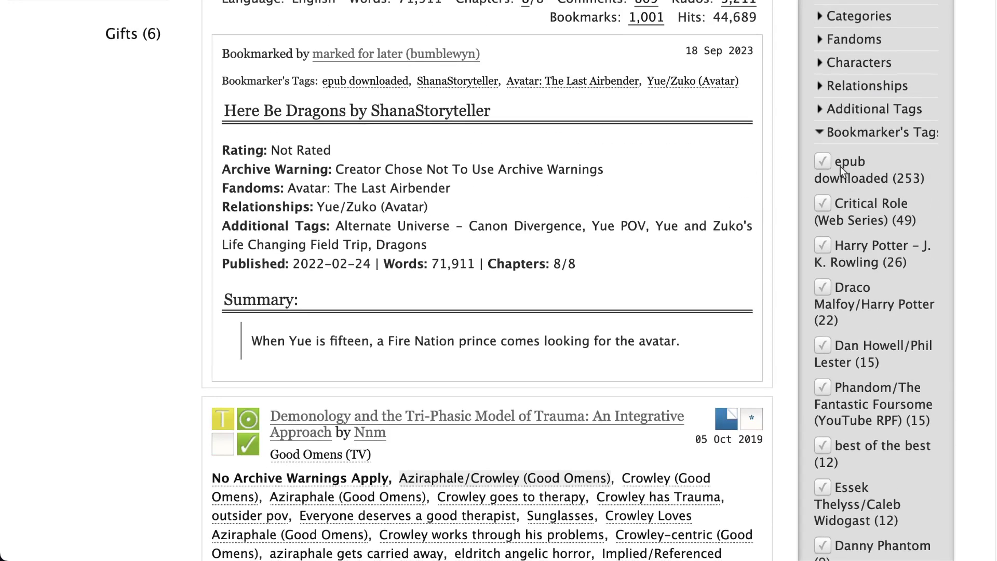
left_click(858, 136)
scroll(472, 191, "up", 2)
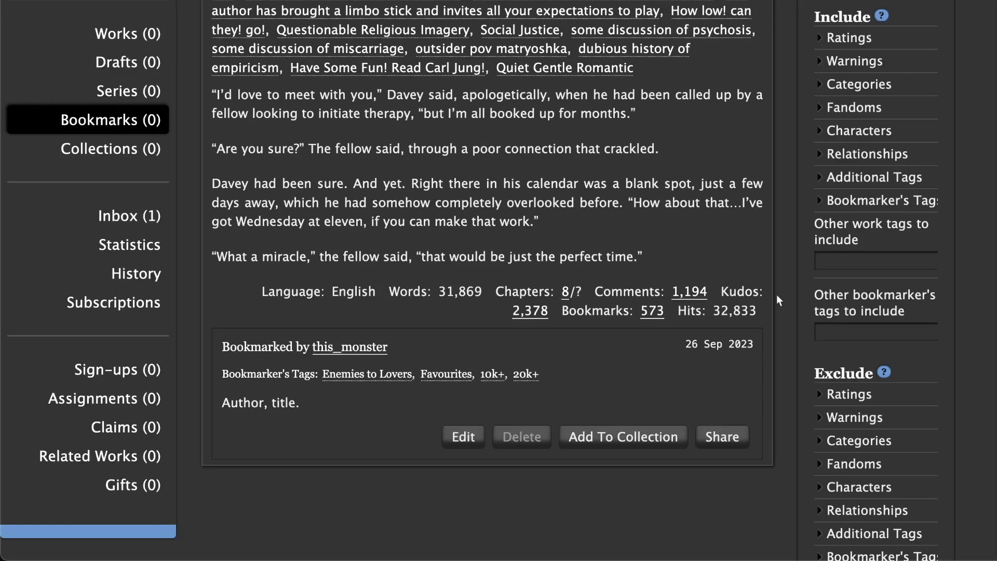
- Filter the account's own bookmarks to include the bookmarker's tag 10k+ and check the matching entry's tags
scroll(776, 295, "down", 1)
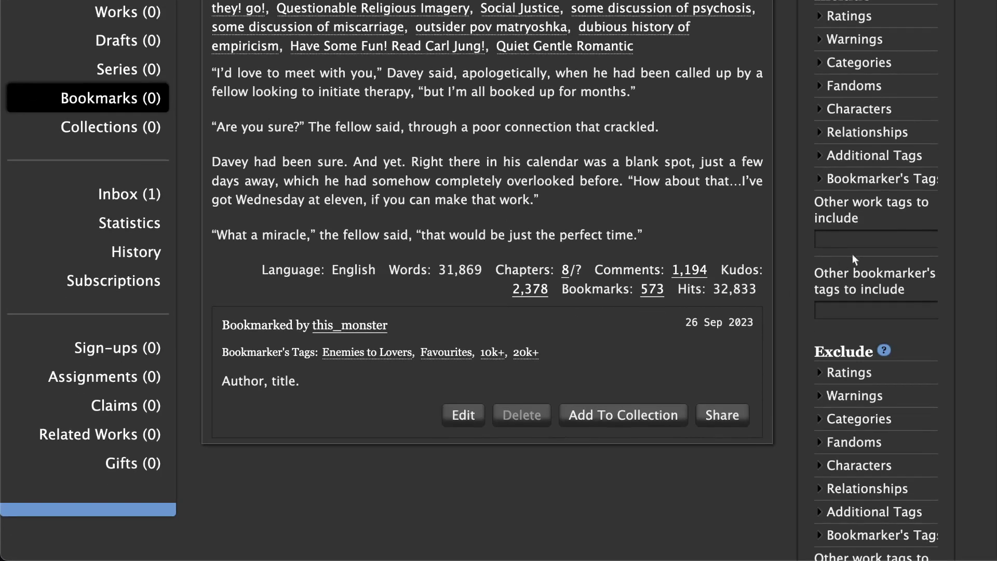
left_click(857, 307)
type("10k+")
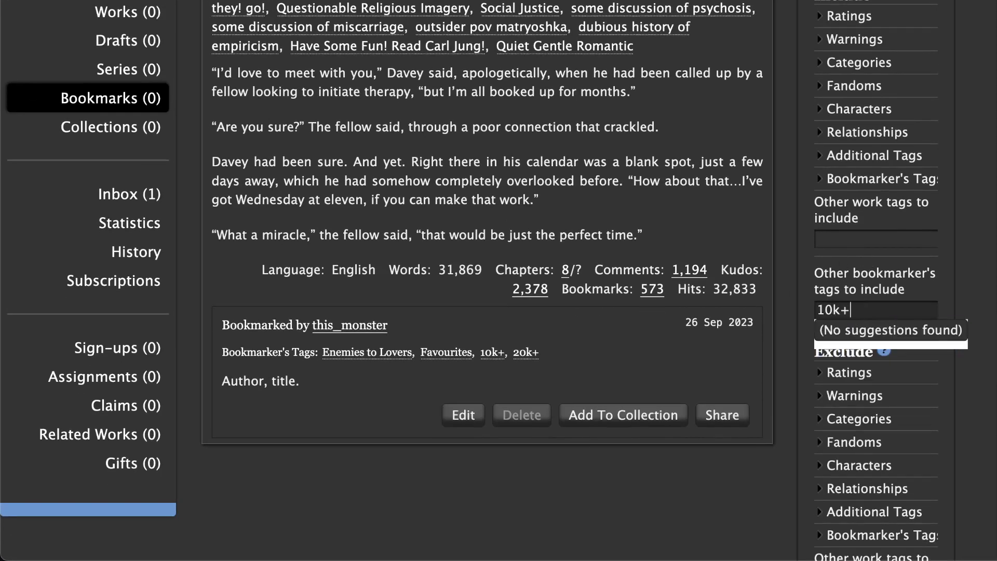
key("Return")
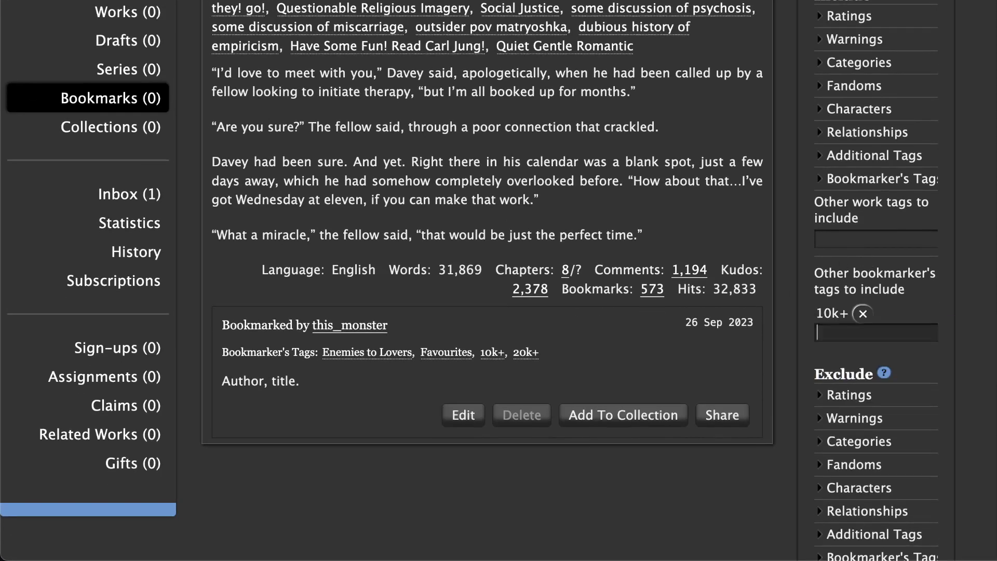
scroll(877, 272, "up", 6)
left_click(872, 169)
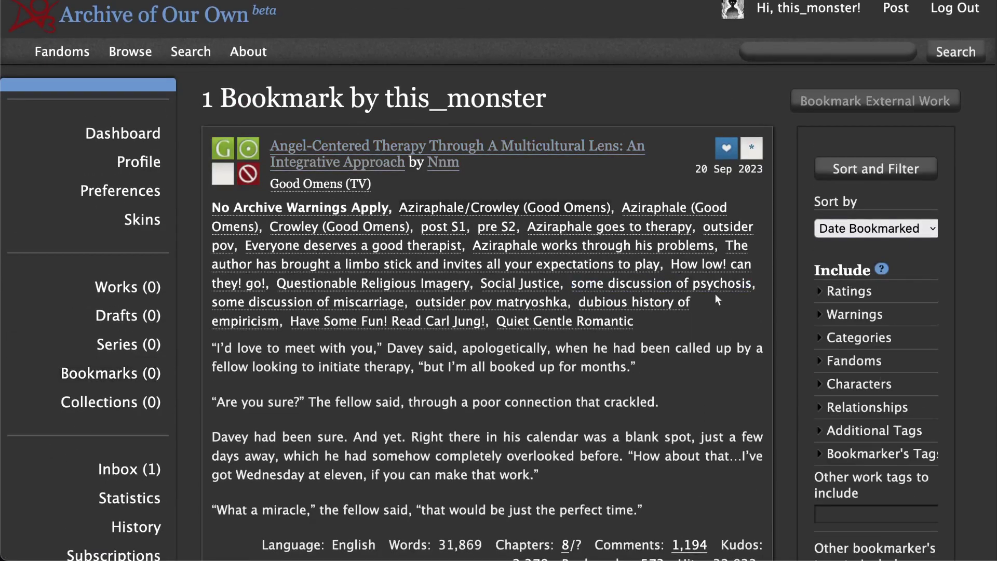
scroll(714, 294, "down", 4)
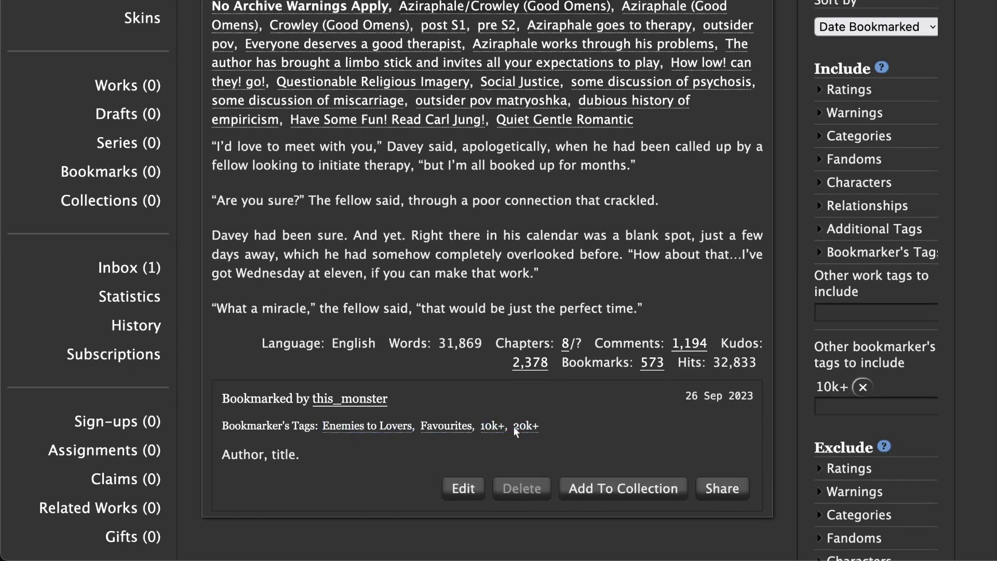
scroll(608, 412, "down", 1)
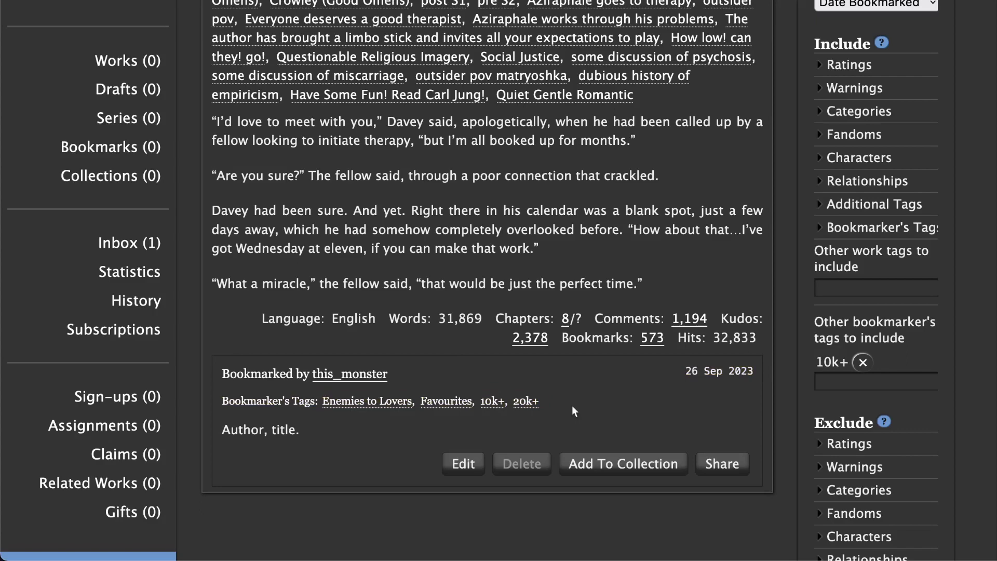
- Open the bookmark symbols key for the Angel-Centered Therapy entry, examine the Rec and Private Bookmark symbols, and close it
scroll(572, 405, "up", 5)
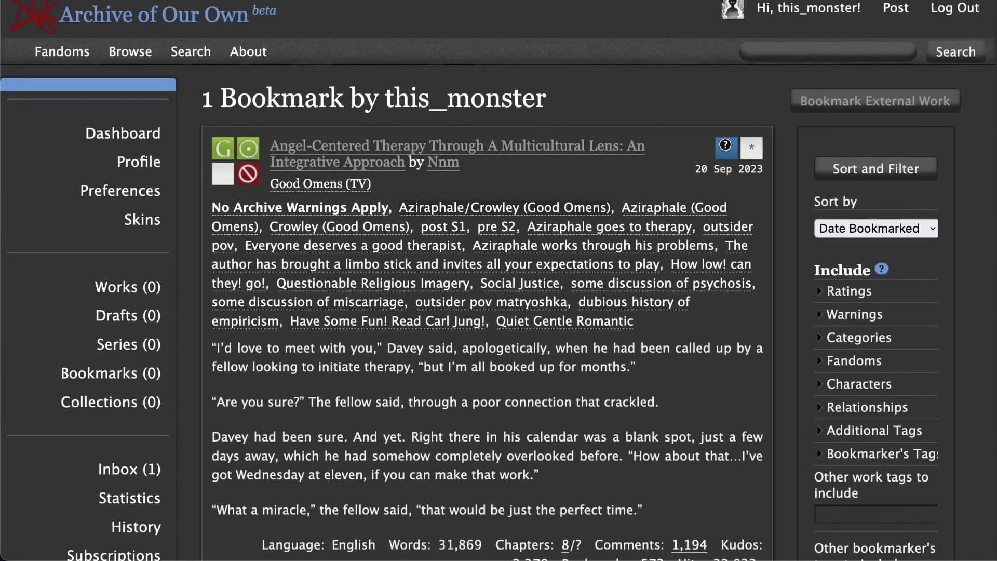
left_click(726, 147)
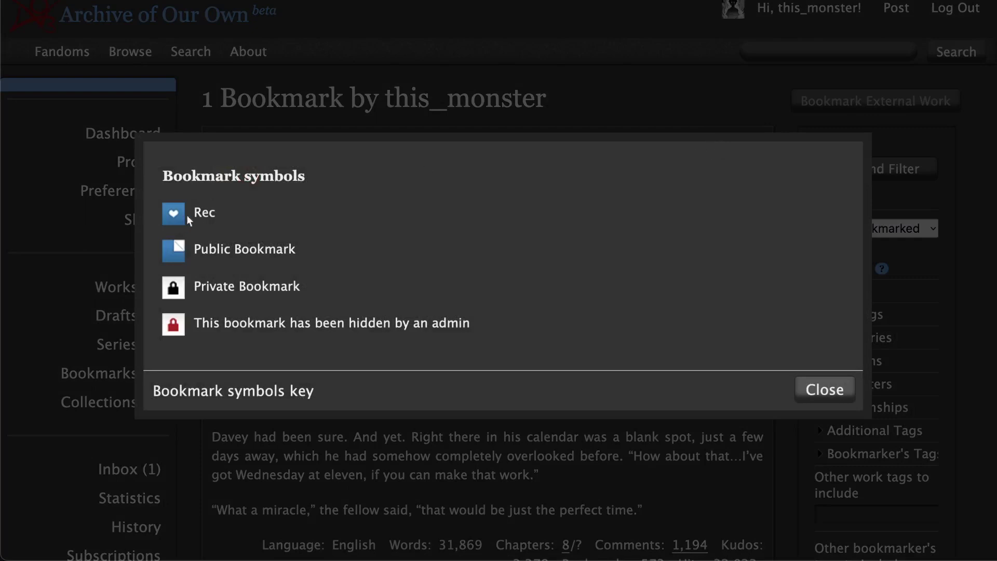
left_click_drag(185, 214, 229, 216)
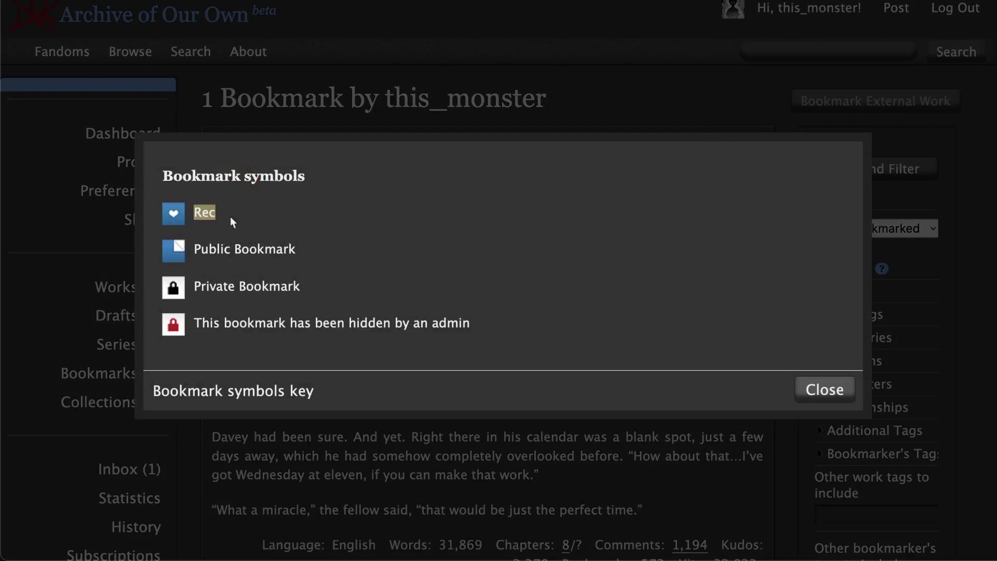
left_click(323, 217)
left_click_drag(192, 287, 336, 293)
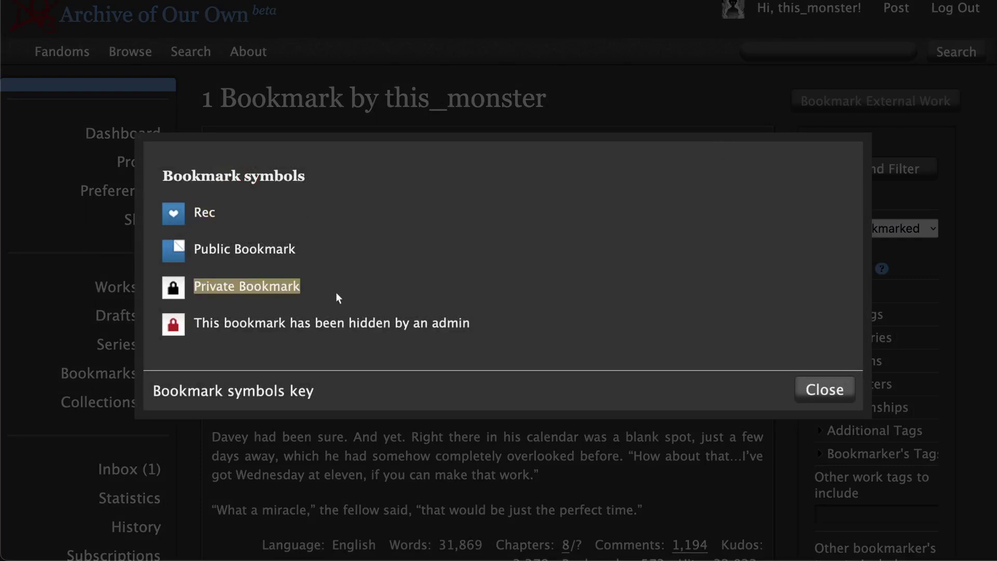
left_click(336, 291)
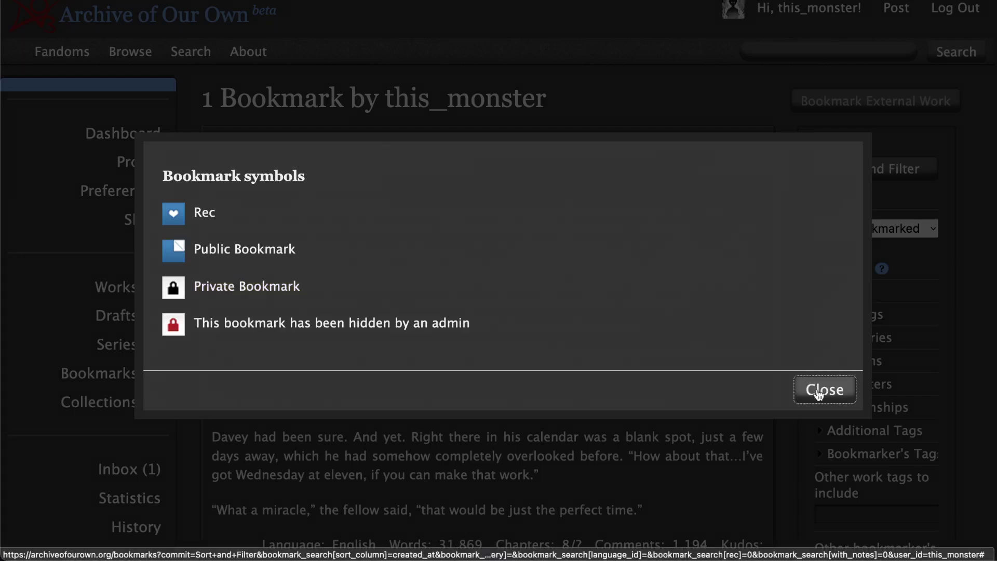
left_click(810, 383)
- Open the Angel-Centered Therapy work, look over its bookmark editing form, and return to the filtered bookmarks without updating
scroll(761, 378, "down", 1)
scroll(763, 384, "down", 1)
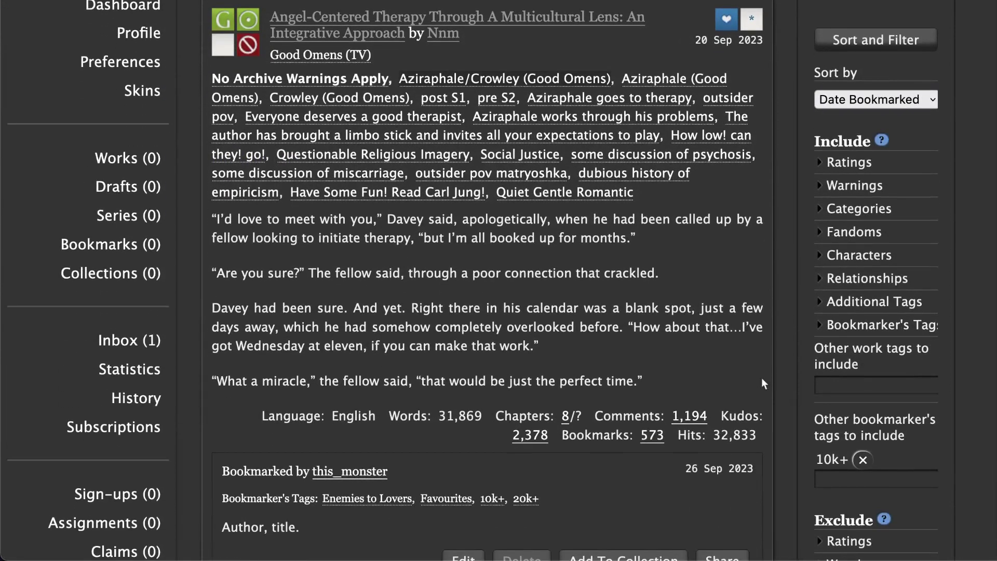
scroll(761, 379, "down", 6)
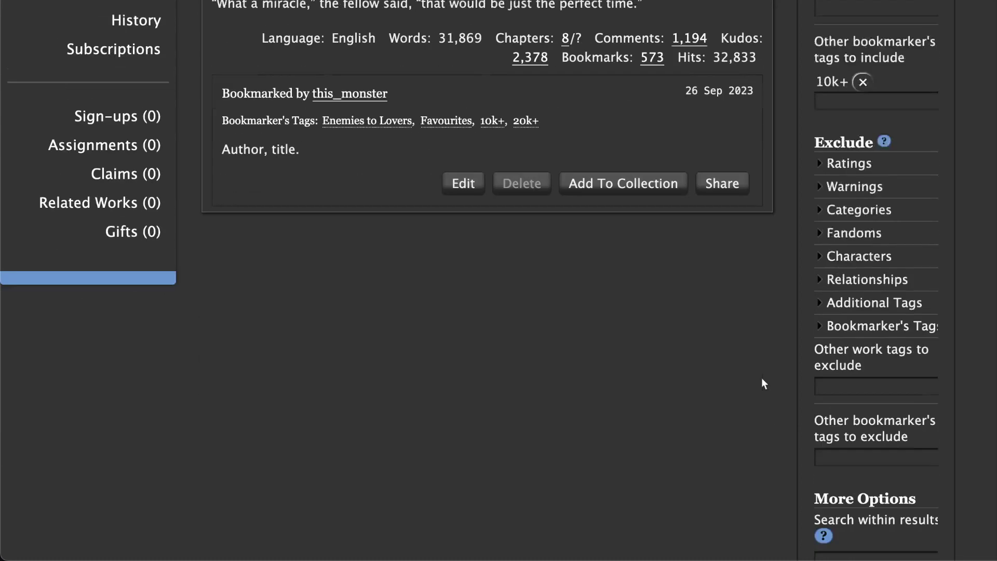
scroll(761, 377, "up", 7)
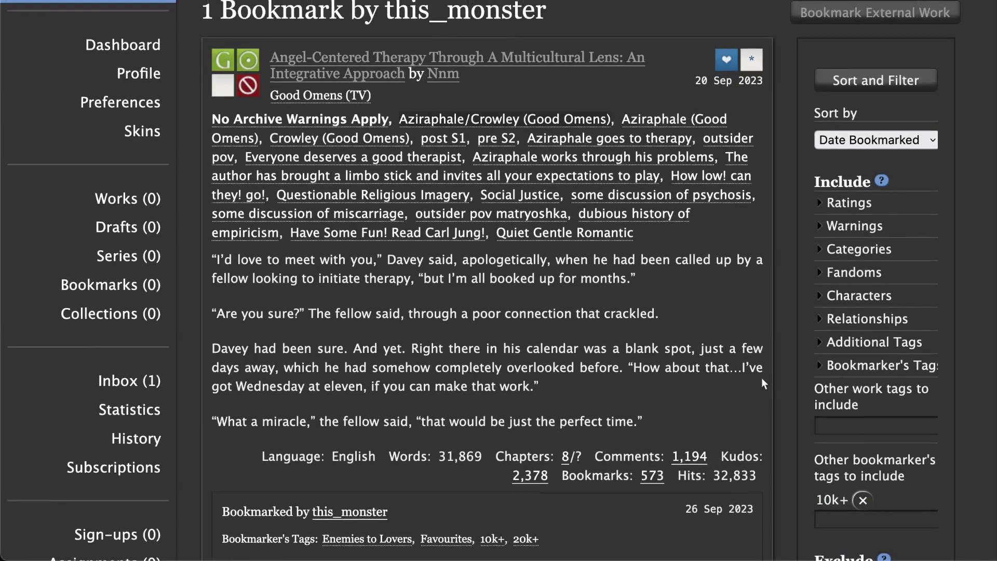
left_click(566, 53)
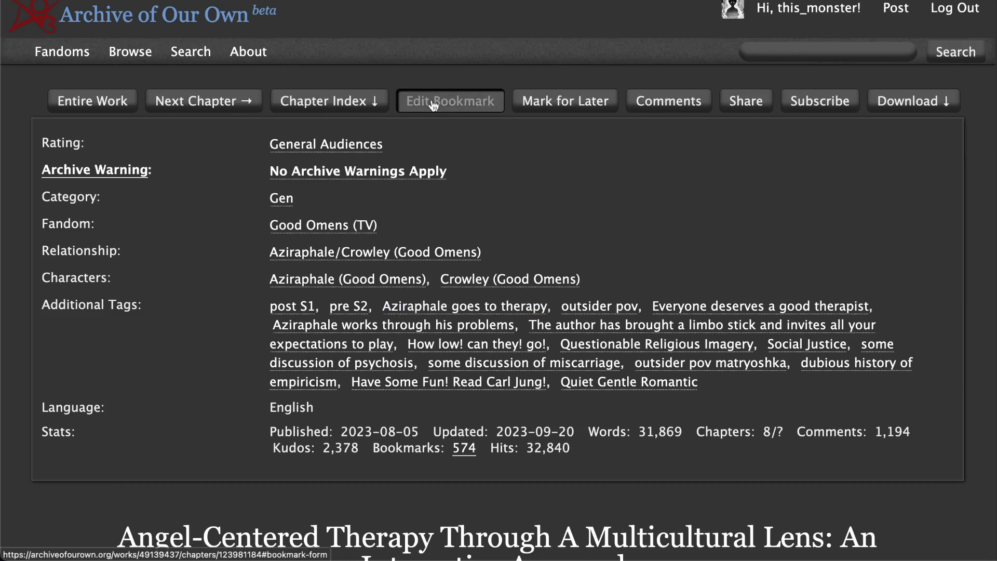
left_click(434, 102)
scroll(371, 467, "down", 3)
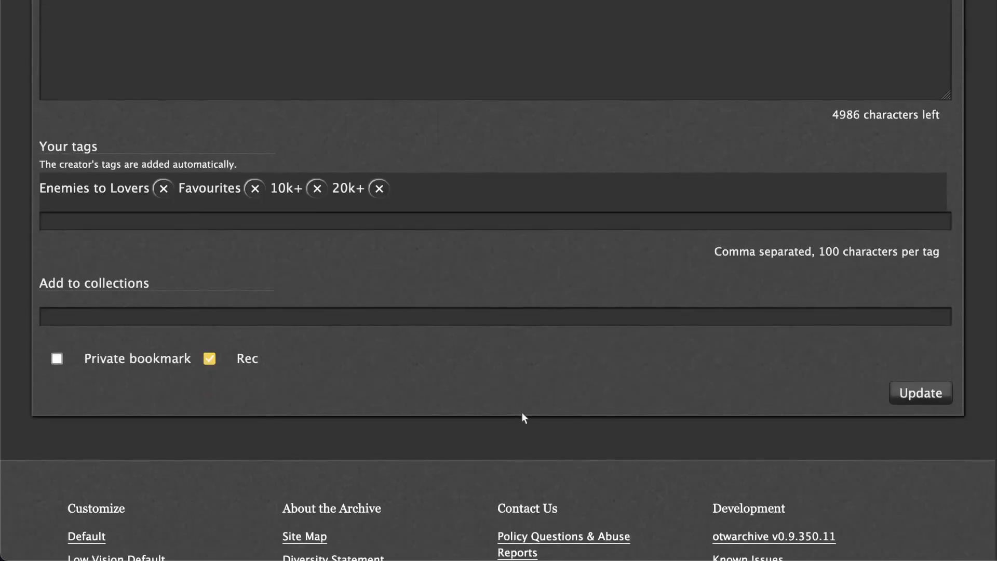
scroll(521, 412, "up", 4)
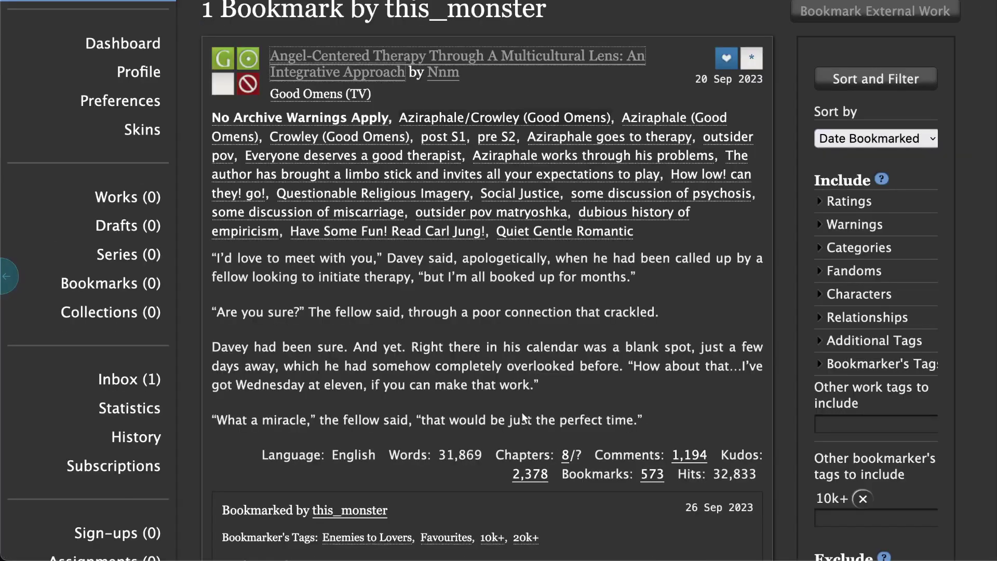
- Delete the Angel-Centered Therapy bookmark from the account's bookmarks and confirm the deletion
scroll(521, 412, "down", 5)
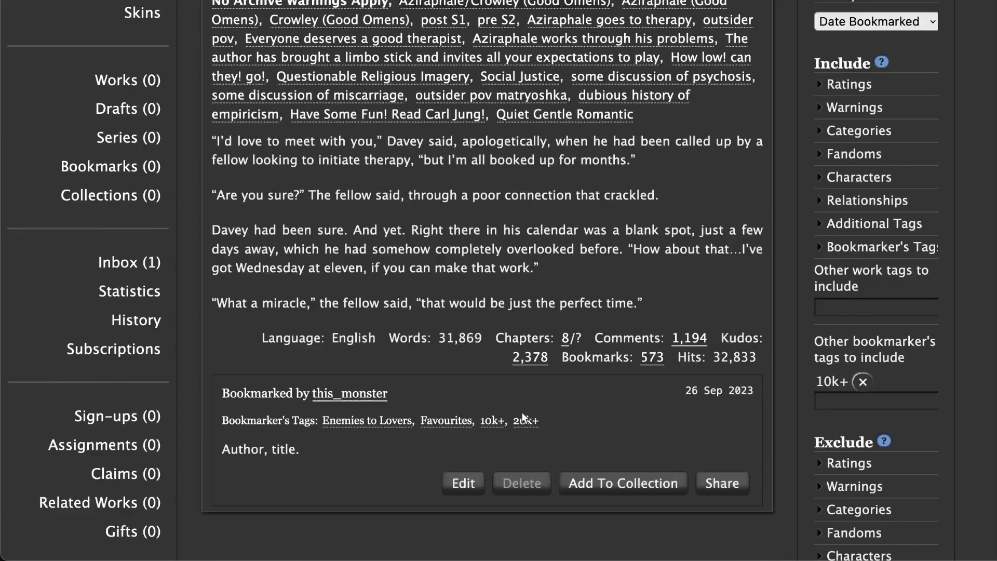
left_click(509, 360)
left_click(612, 294)
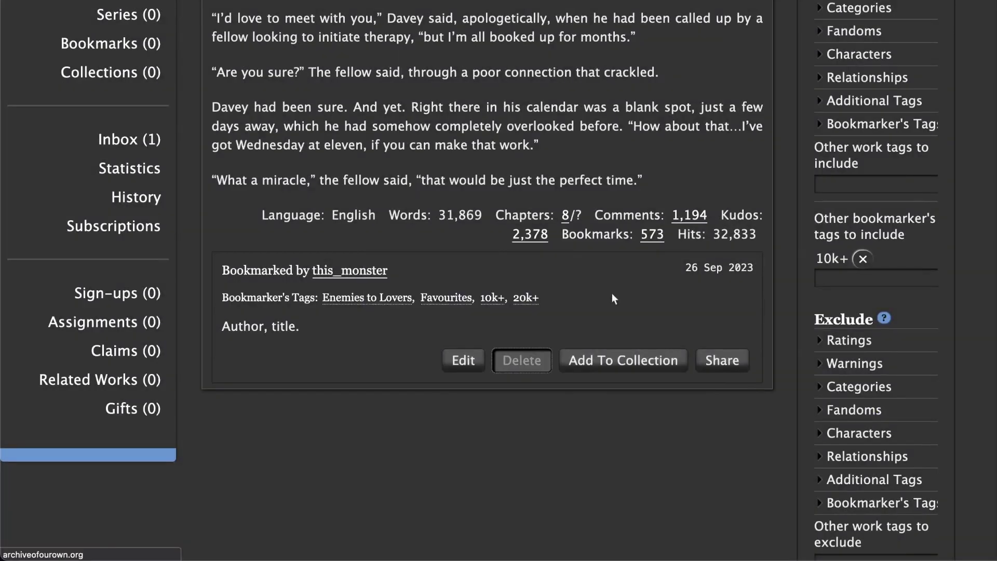
- Return to the filtered bookmarks, open the Angel-Centered Therapy work, and bring up its form for saving a bookmark
scroll(386, 198, "left", 5)
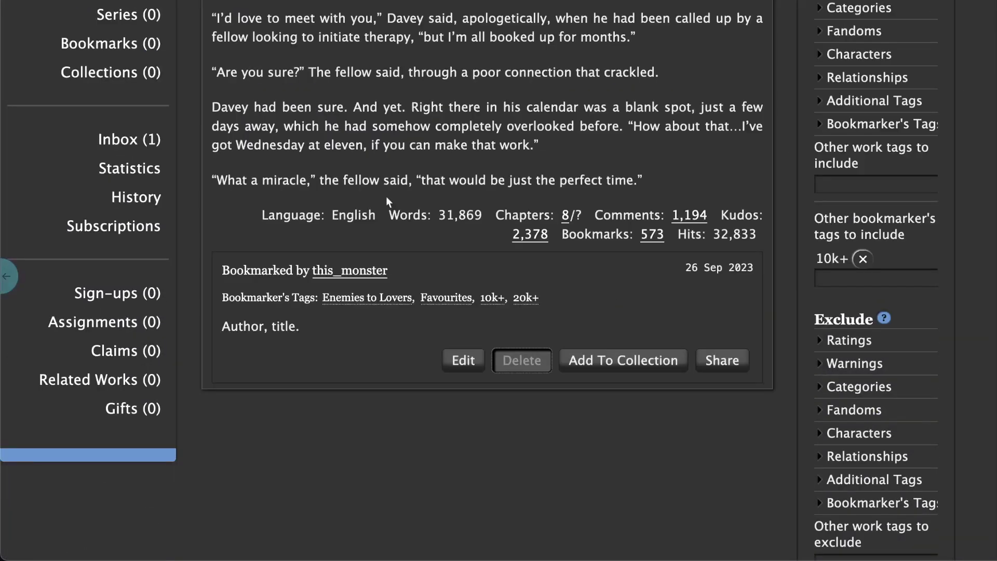
scroll(386, 197, "up", 6)
left_click(367, 166)
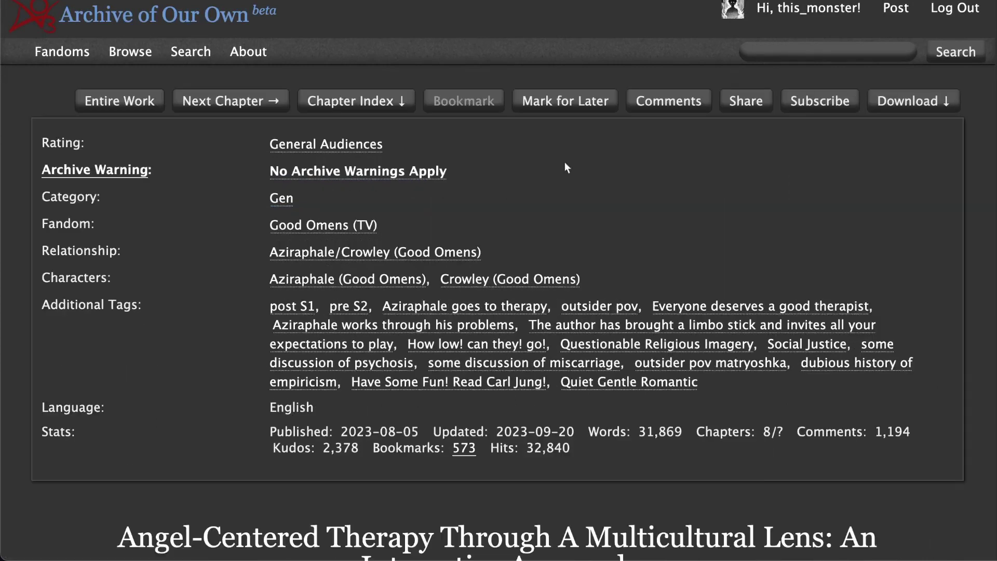
left_click(470, 101)
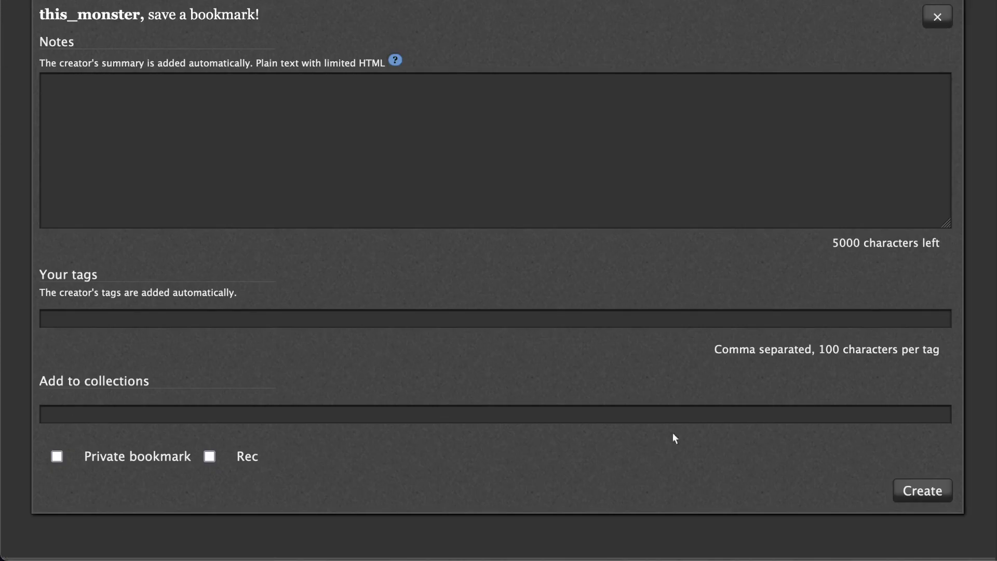
- Look over the blank bookmark form, going into the Notes field and on to the Your tags field
scroll(685, 311, "up", 10)
scroll(685, 314, "down", 10)
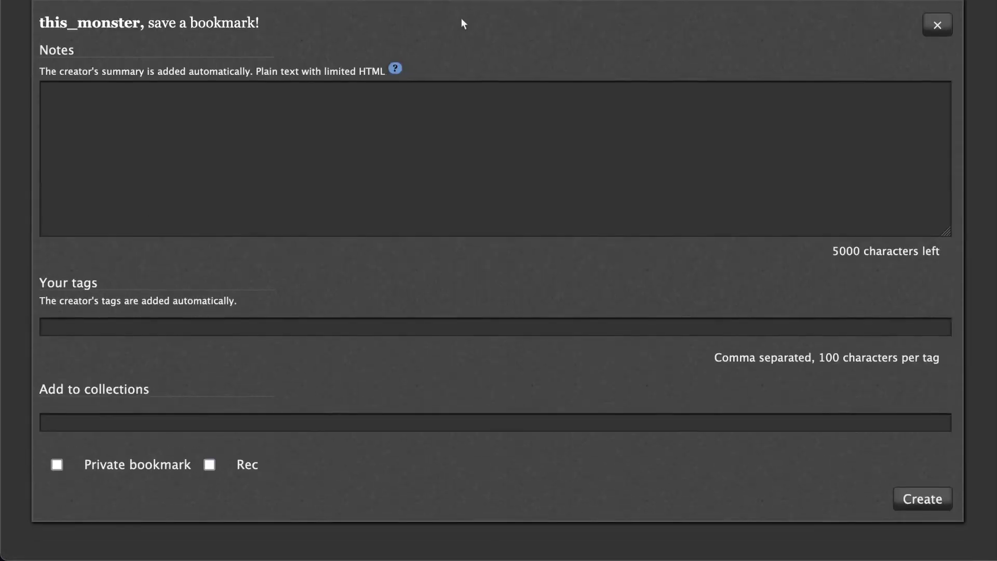
left_click(341, 195)
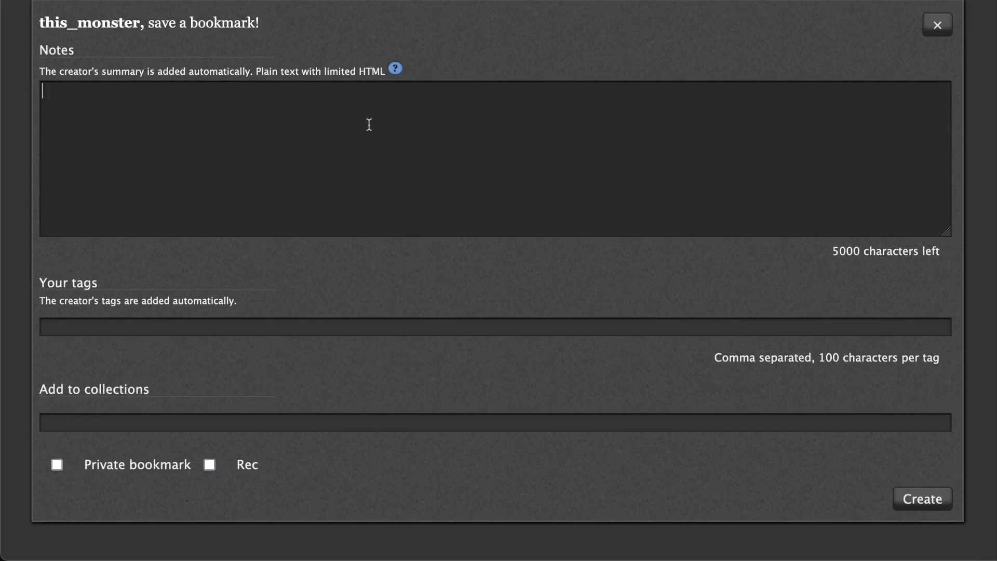
left_click(272, 327)
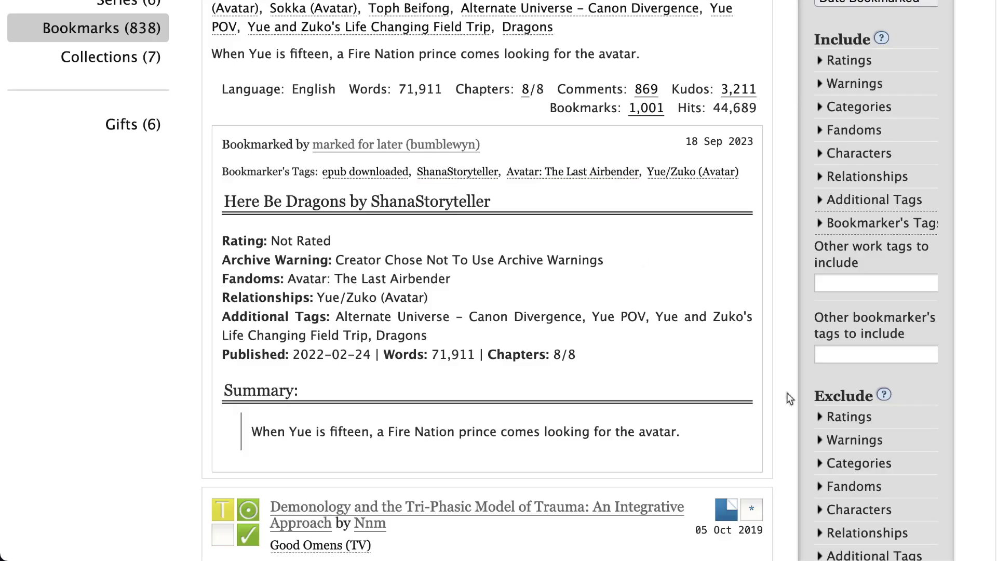
- Look through the Include and Exclude filters on the other account's bookmarks, including the fields for other bookmarker's tags
scroll(786, 393, "up", 3)
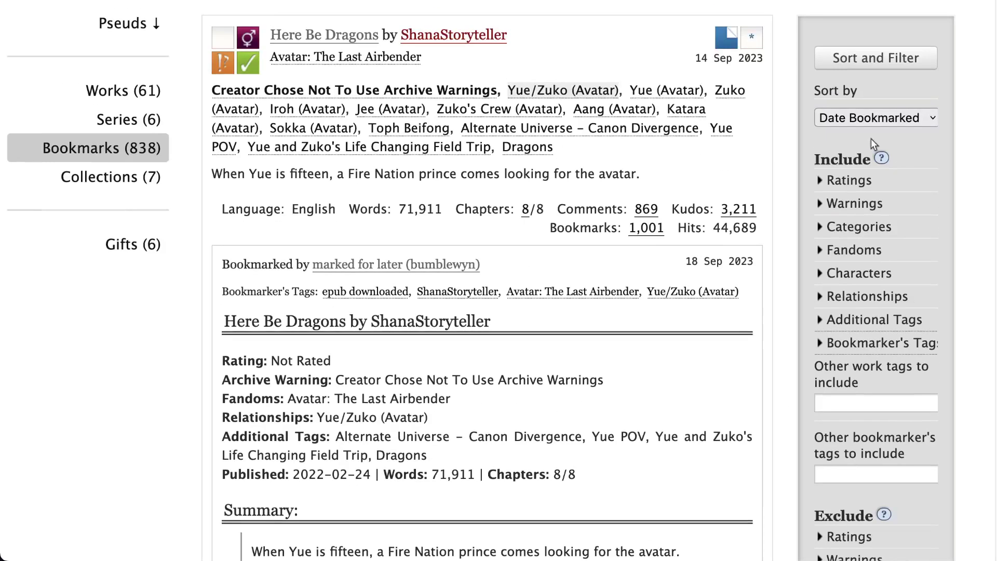
scroll(920, 416, "down", 4)
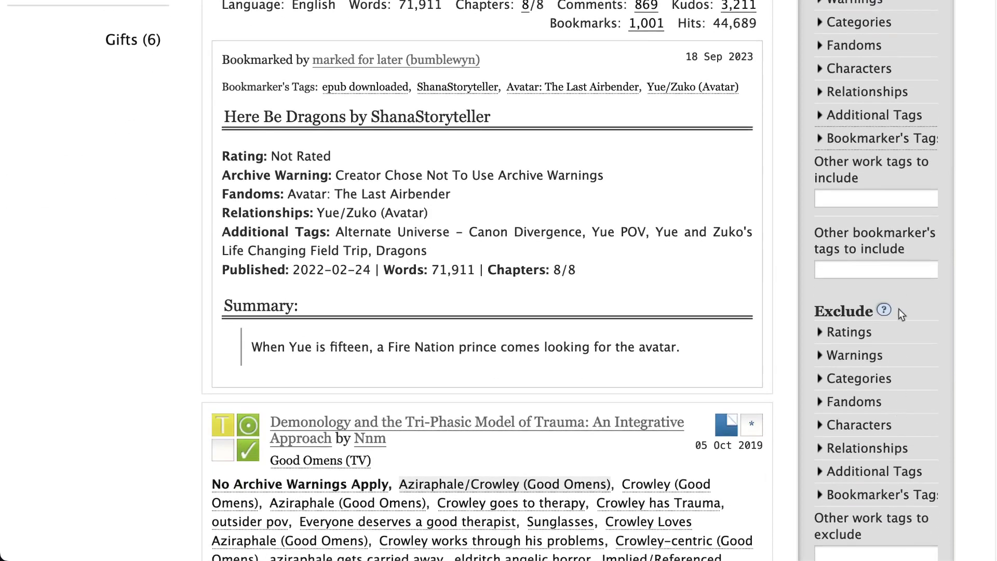
left_click(906, 275)
left_click(863, 238)
scroll(919, 252, "down", 5)
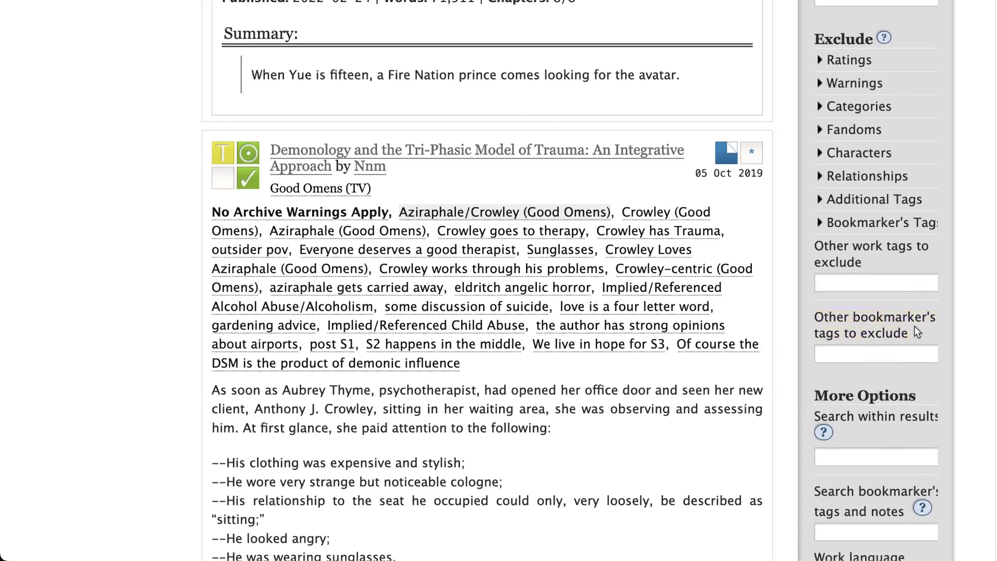
- Review the saved Angel-Centered Therapy bookmark page from its tags and note up to the work's heading
scroll(914, 326, "up", 6)
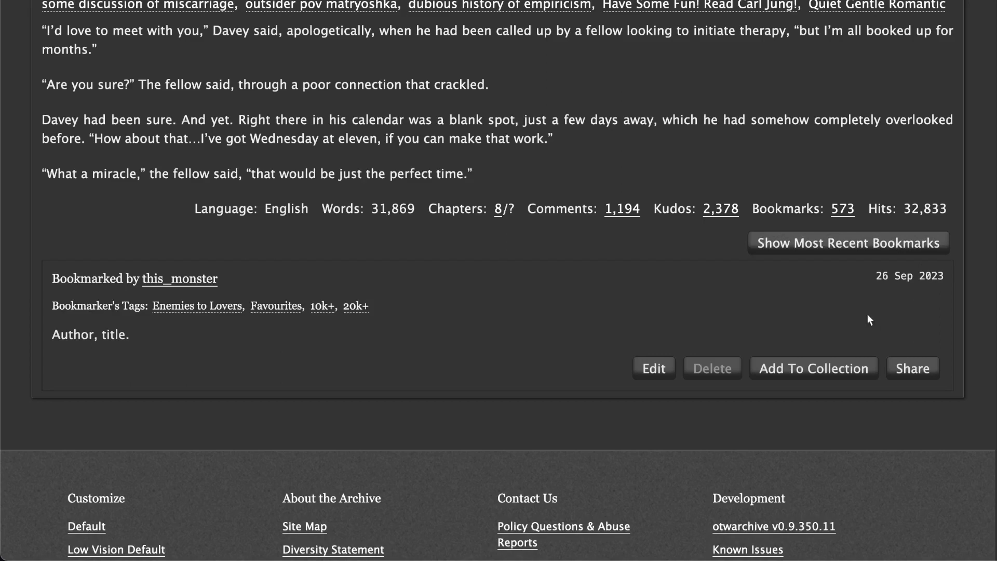
scroll(867, 313, "up", 4)
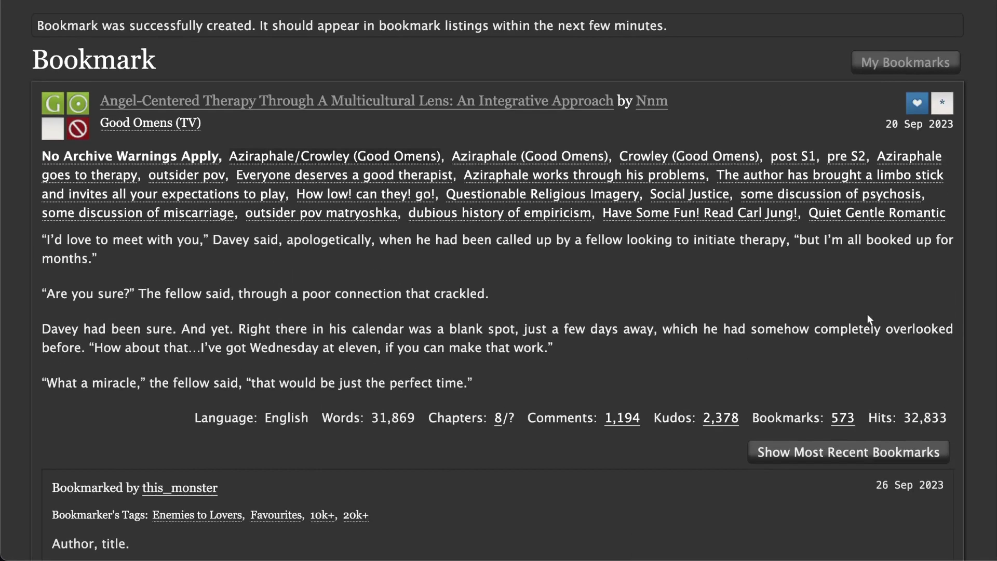